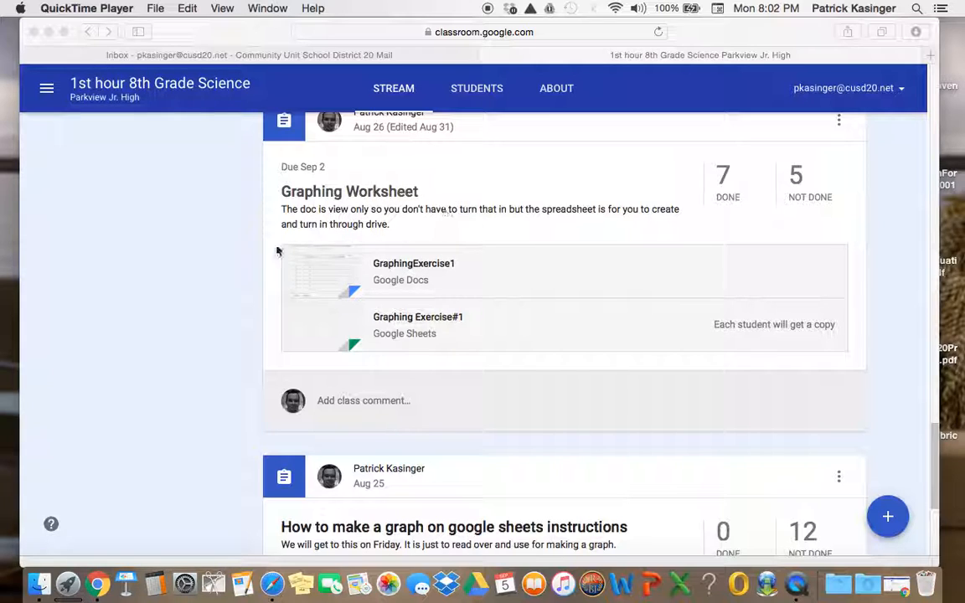
Open the GraphingExercise1 document and the Graphing Exercise#1 spreadsheet attached to the Graphing Worksheet assignment.
scroll(252, 249, up, 2)
scroll(263, 250, up, 1)
scroll(263, 252, down, 3)
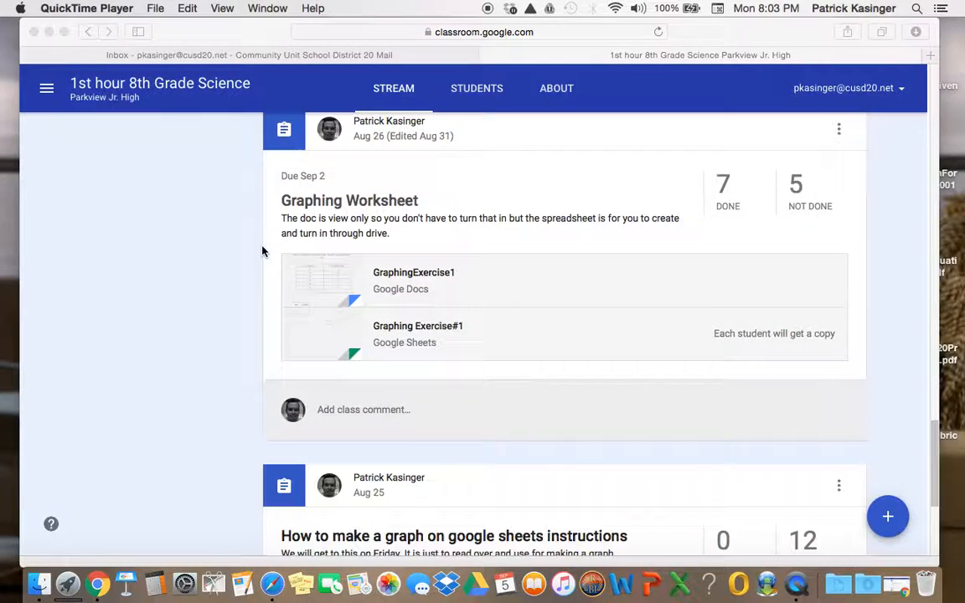
click(416, 275)
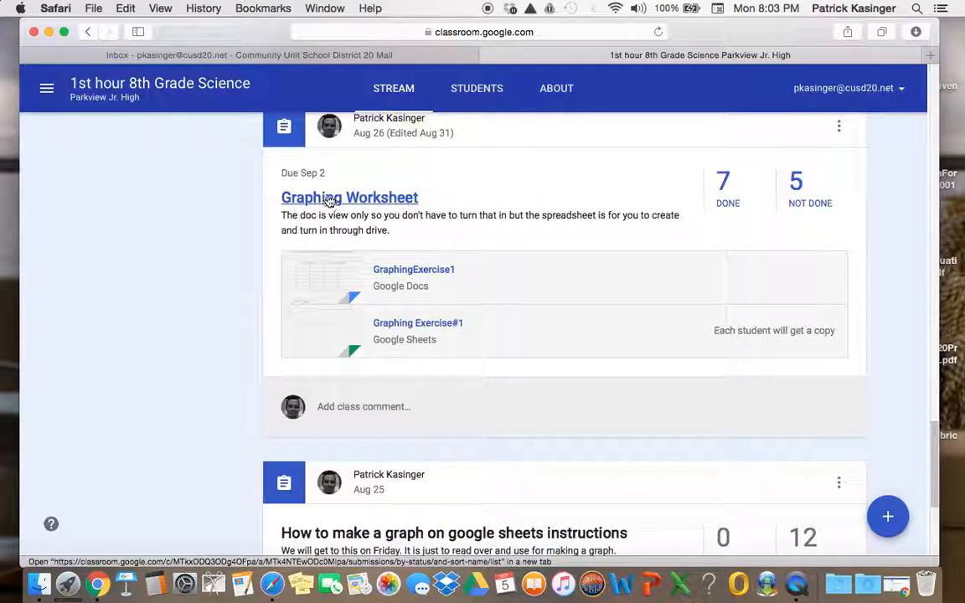
click(443, 278)
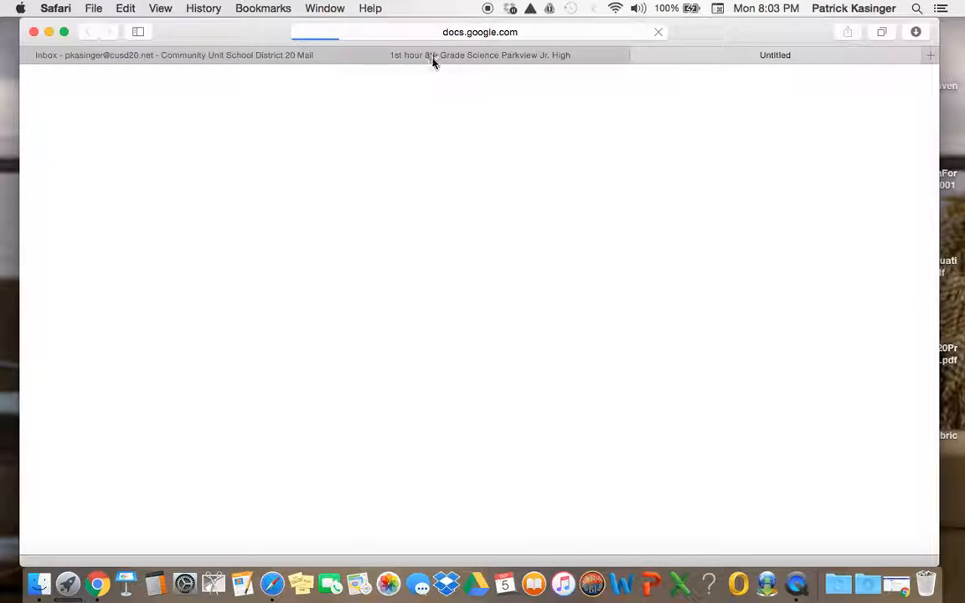
click(433, 59)
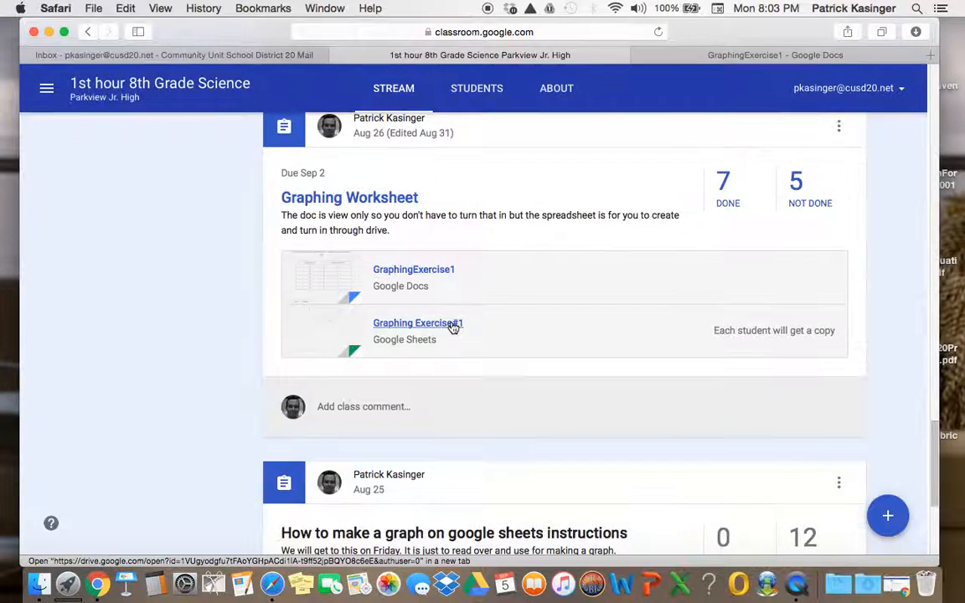
click(452, 325)
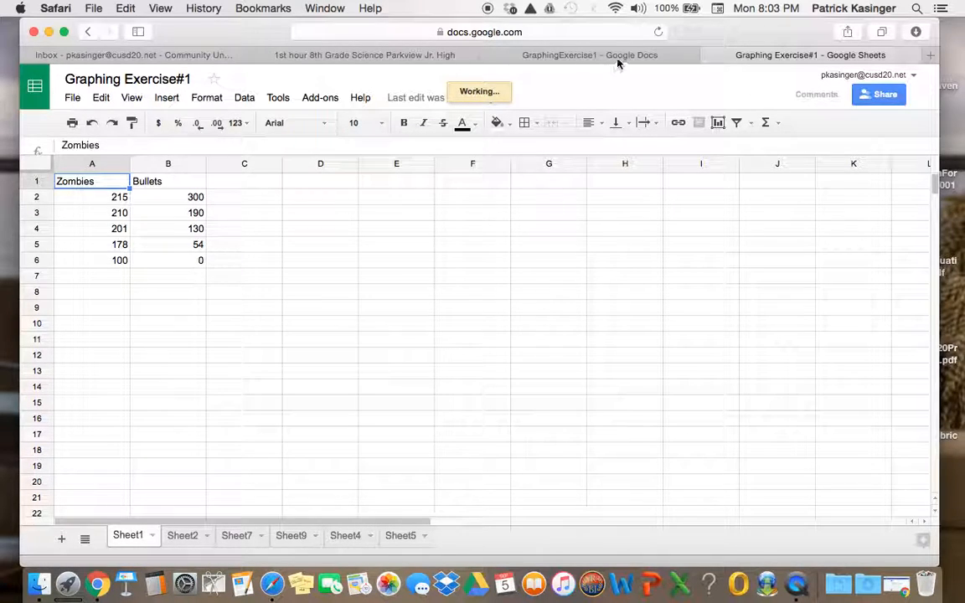
Read through the data tables and graphing problems 1 to 5 in the GraphingExercise1 document.
click(617, 59)
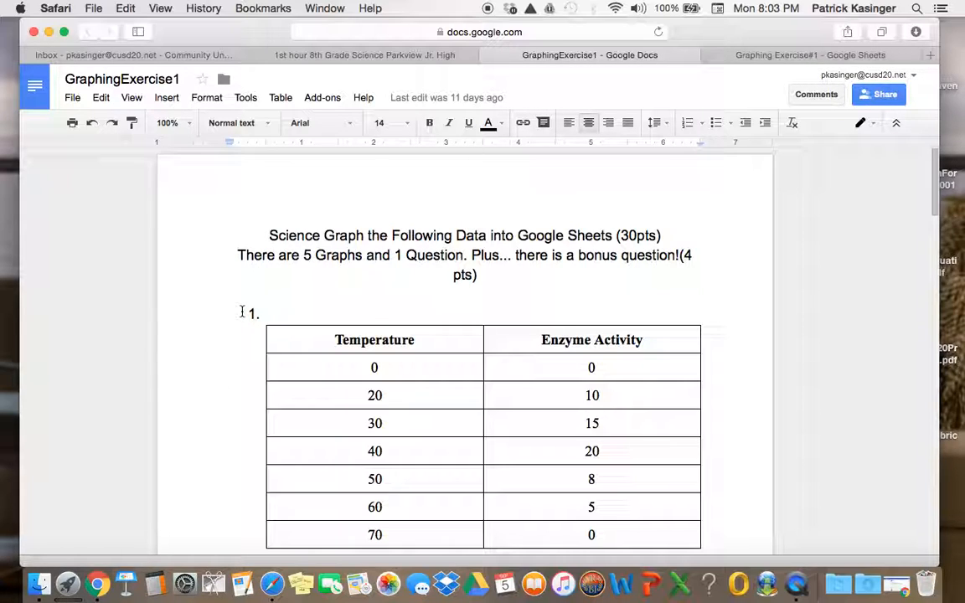
scroll(239, 327, down, 15)
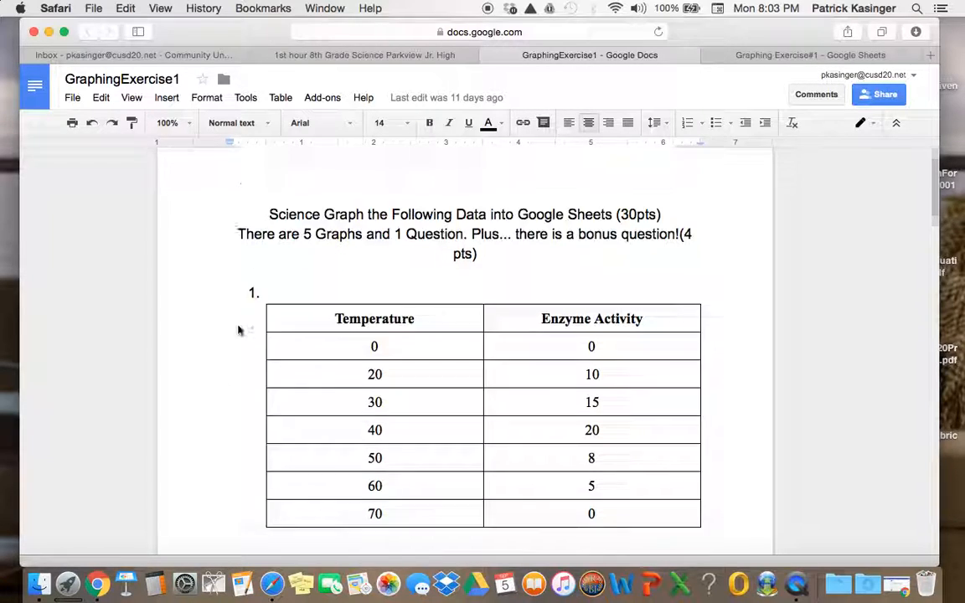
scroll(237, 329, up, 15)
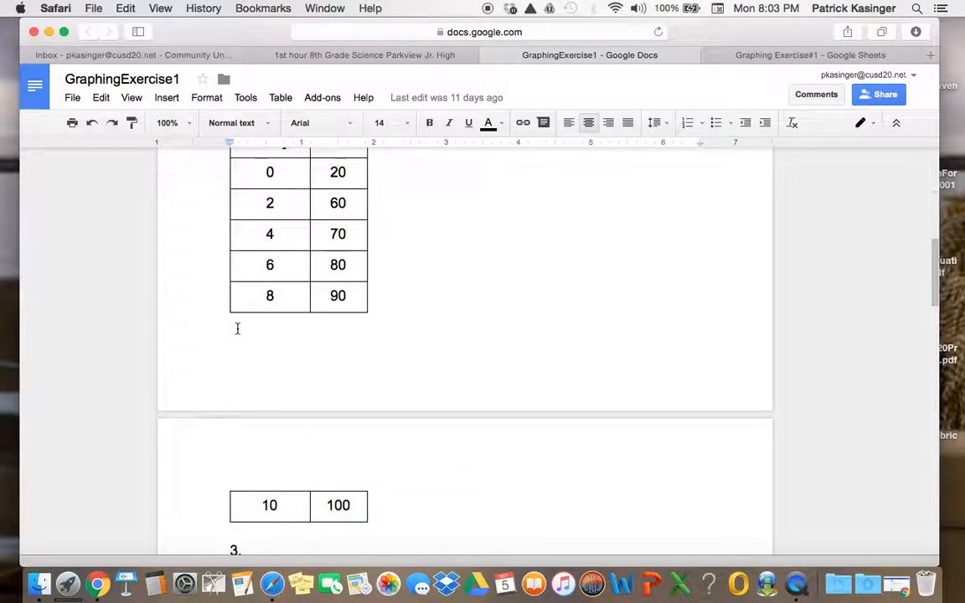
scroll(249, 329, down, 5)
scroll(279, 341, down, 8)
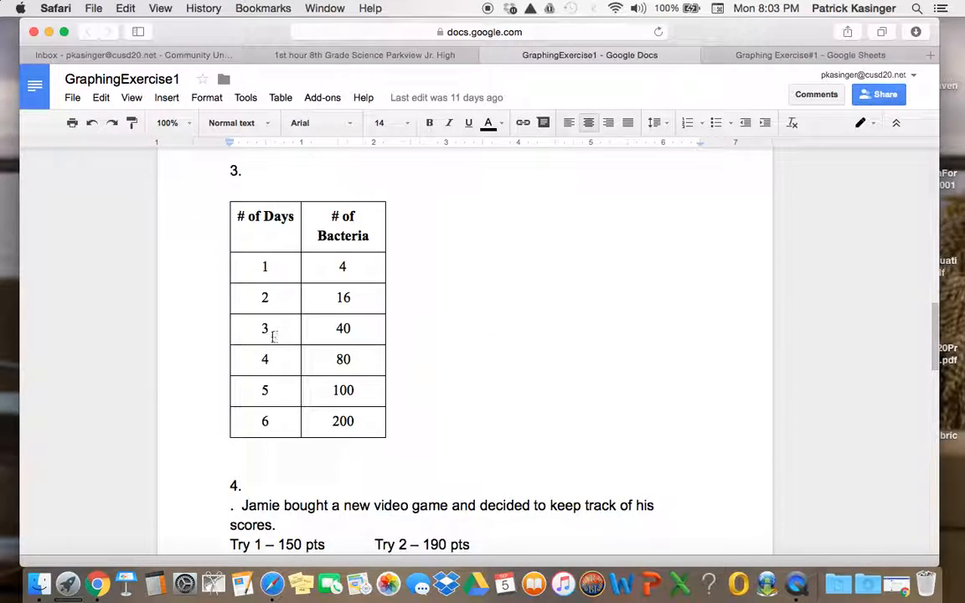
scroll(202, 363, down, 5)
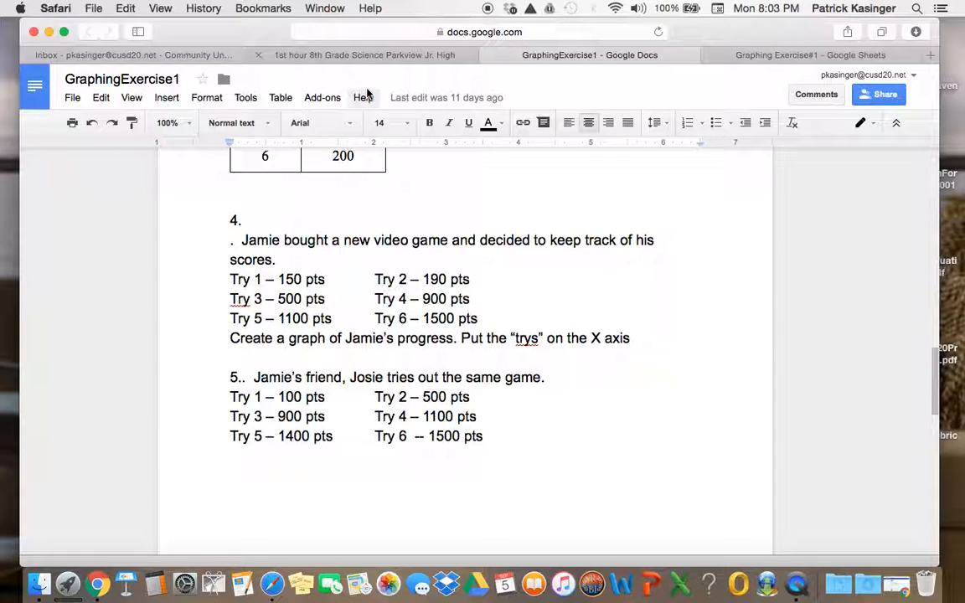
scroll(356, 234, down, 1)
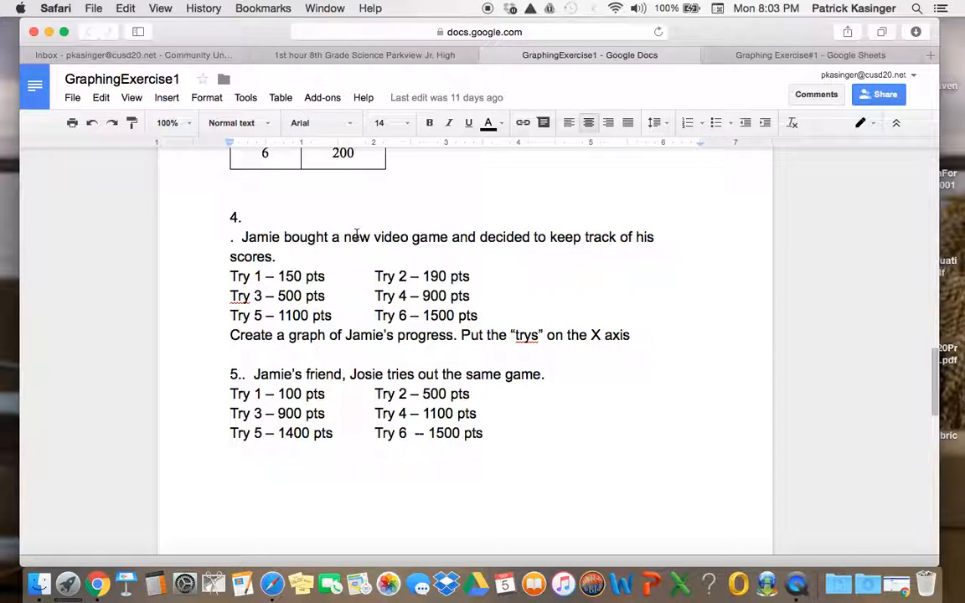
scroll(356, 234, down, 10)
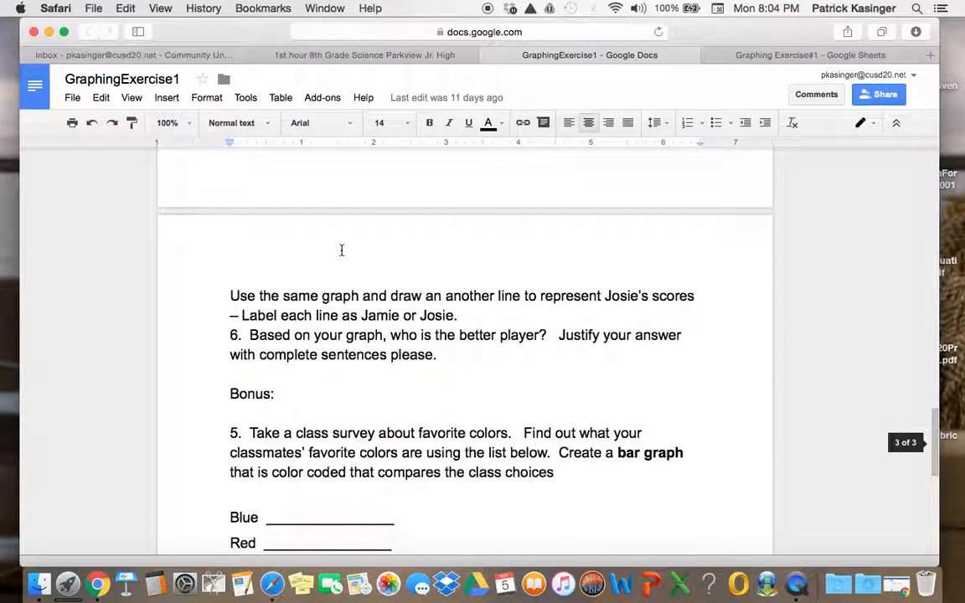
Examine question 6 about the better player and the bonus favorite-color survey on the document's last page.
drag(233, 334, 463, 357)
click(287, 435)
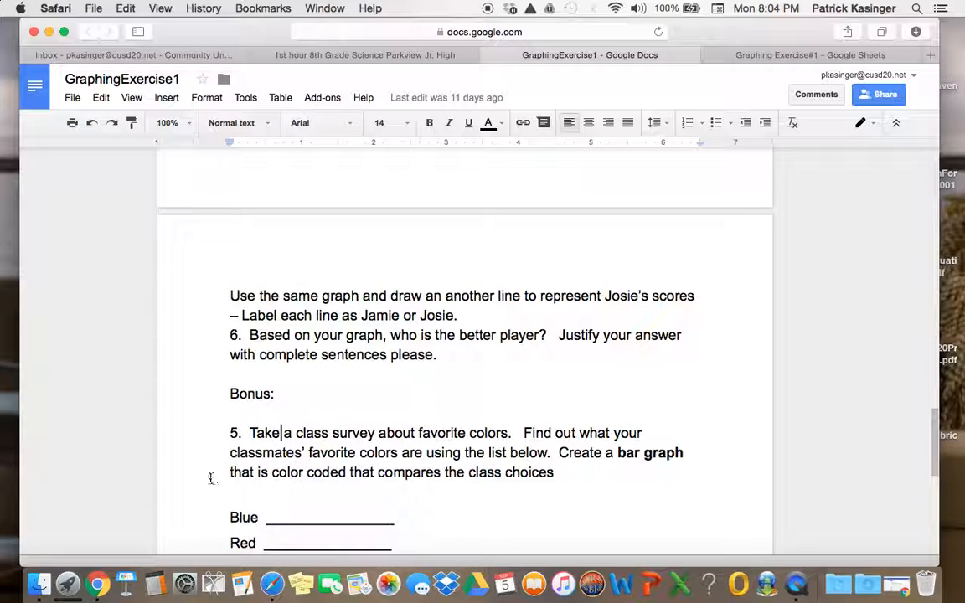
scroll(250, 407, down, 1)
drag(229, 408, 252, 415)
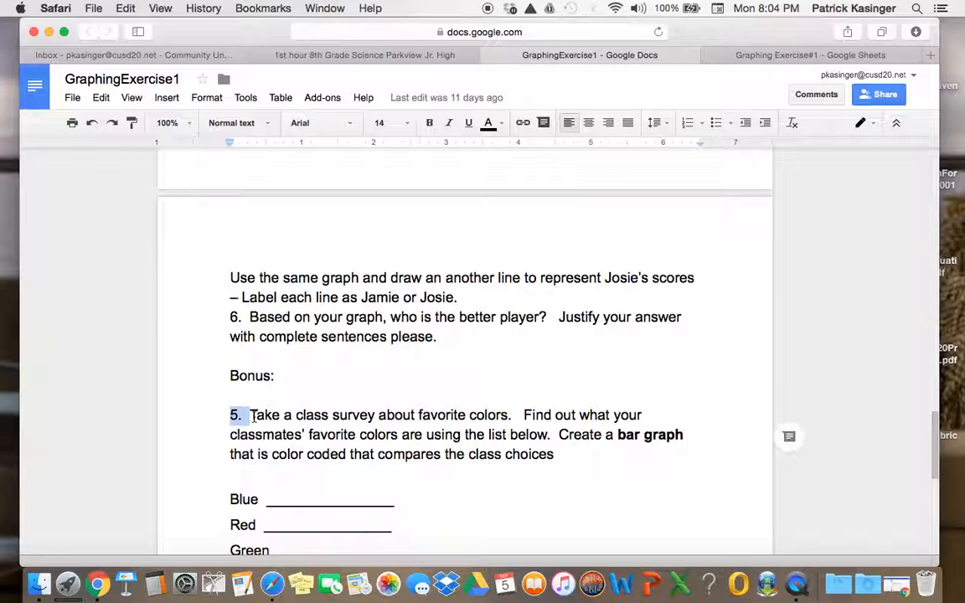
drag(230, 369, 366, 181)
click(366, 201)
scroll(366, 293, down, 4)
scroll(365, 291, up, 5)
scroll(365, 291, up, 3)
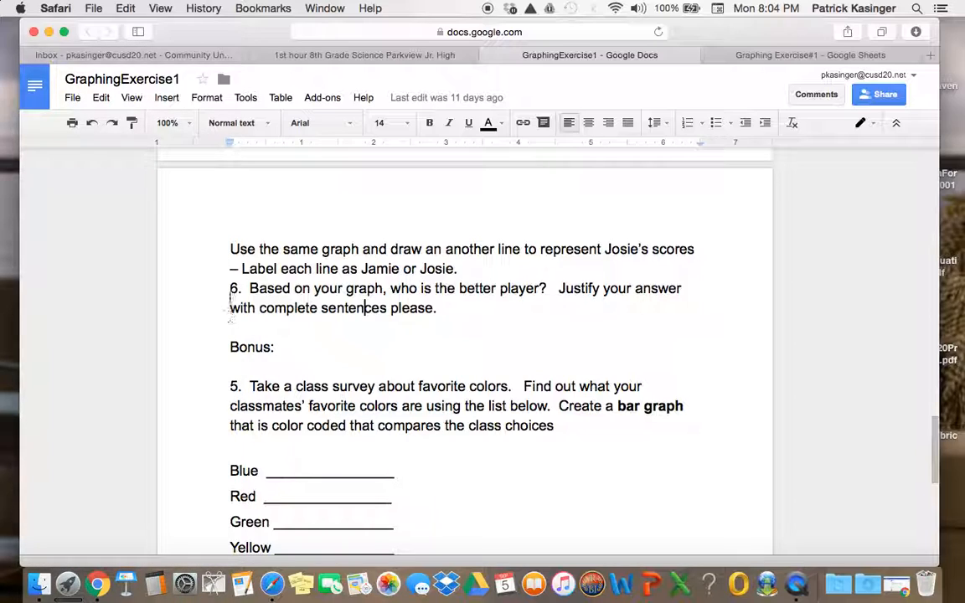
drag(230, 284, 442, 307)
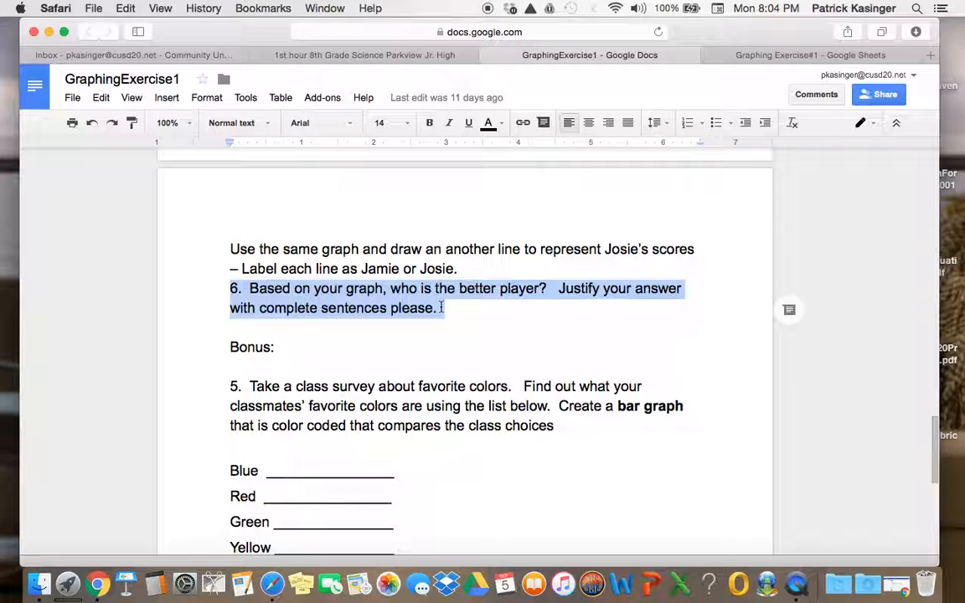
Review the two video game score problems, numbers 4 and 5, in the worksheet document.
scroll(442, 307, down, 5)
scroll(441, 308, up, 10)
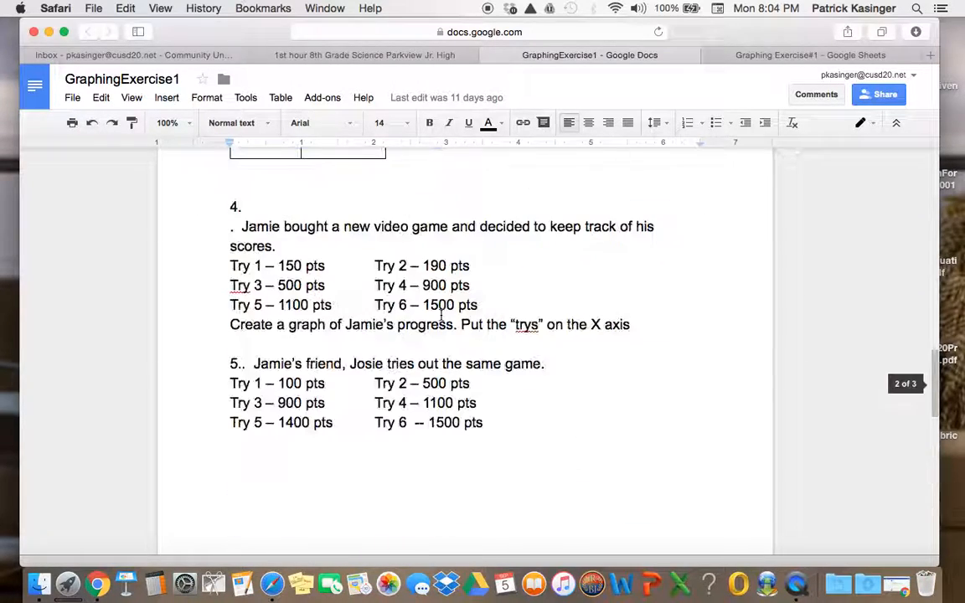
drag(230, 206, 335, 246)
click(230, 362)
drag(230, 363, 554, 364)
click(239, 227)
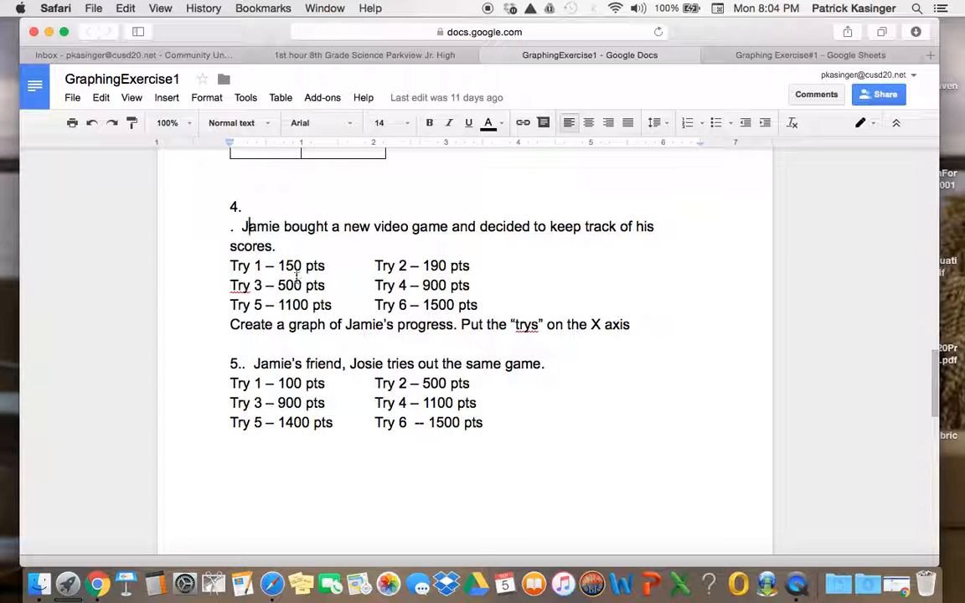
Look through the sheets of the Graphing Exercise#1 spreadsheet and move the empty Sheet9 after Sheet5.
click(782, 55)
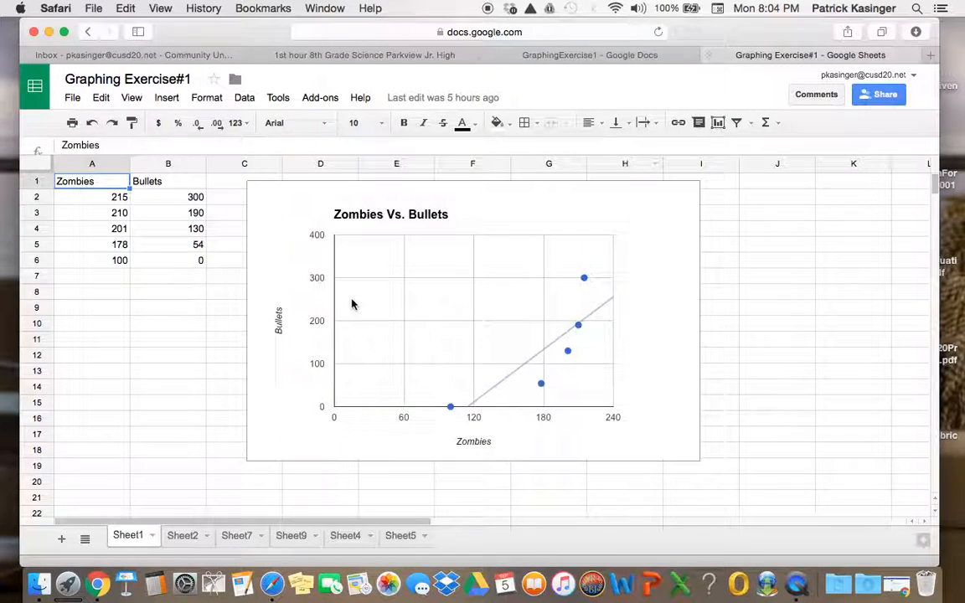
click(181, 536)
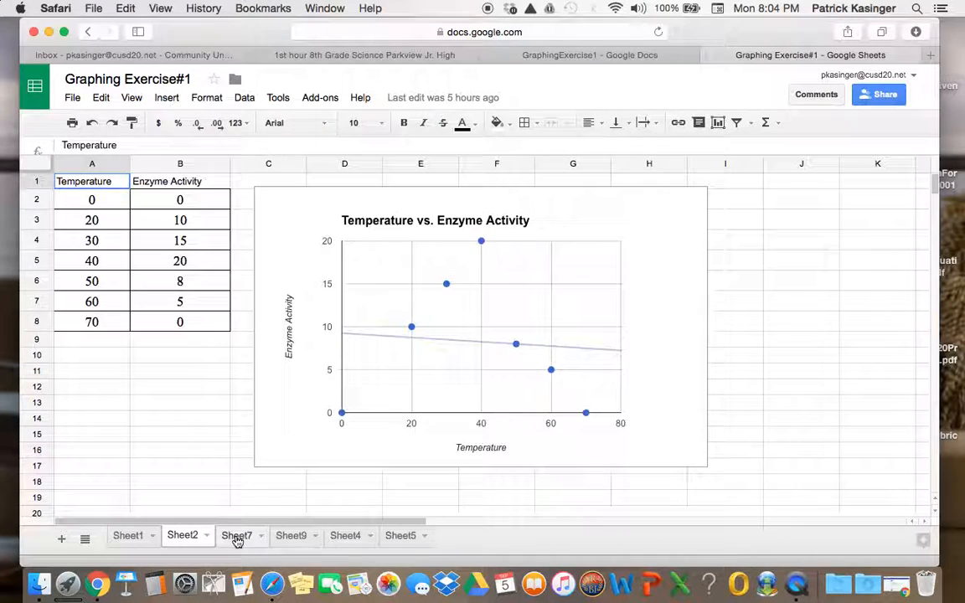
click(238, 536)
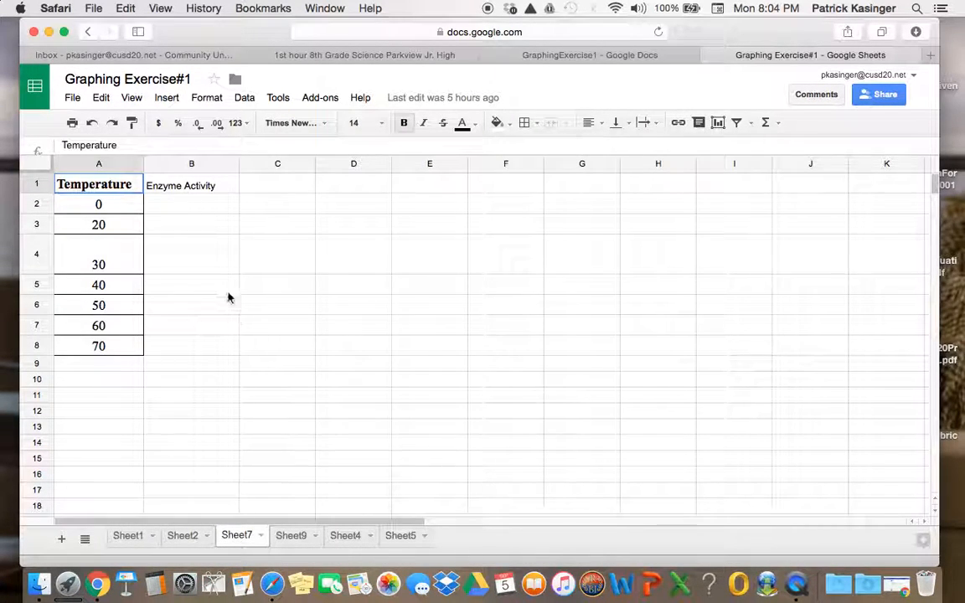
click(284, 539)
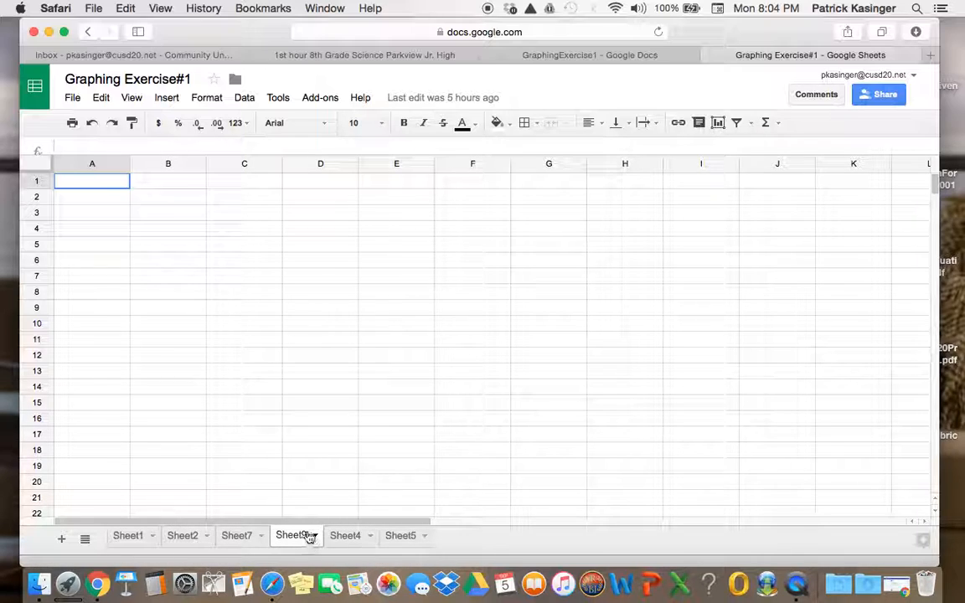
drag(291, 540, 444, 540)
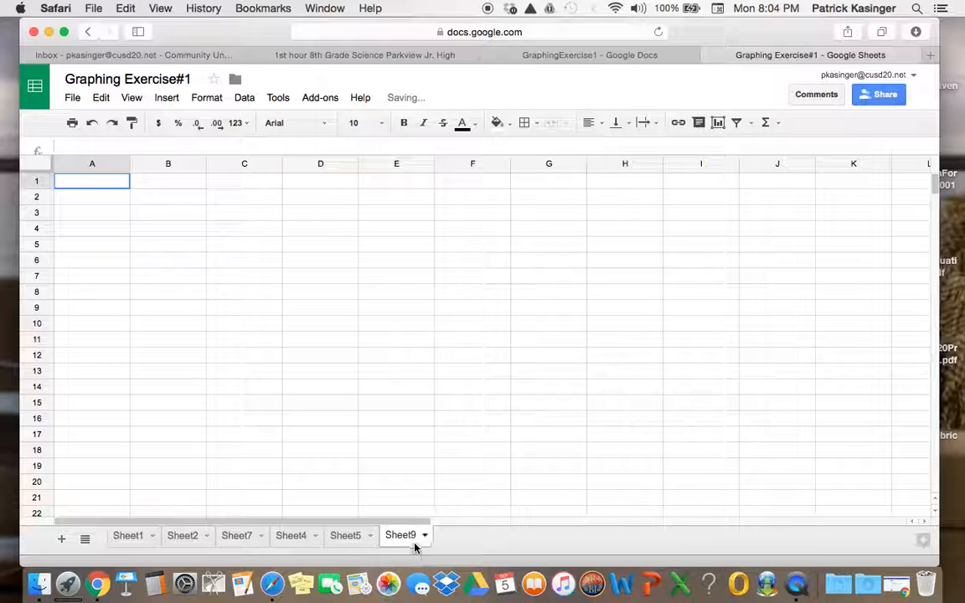
click(424, 536)
click(308, 405)
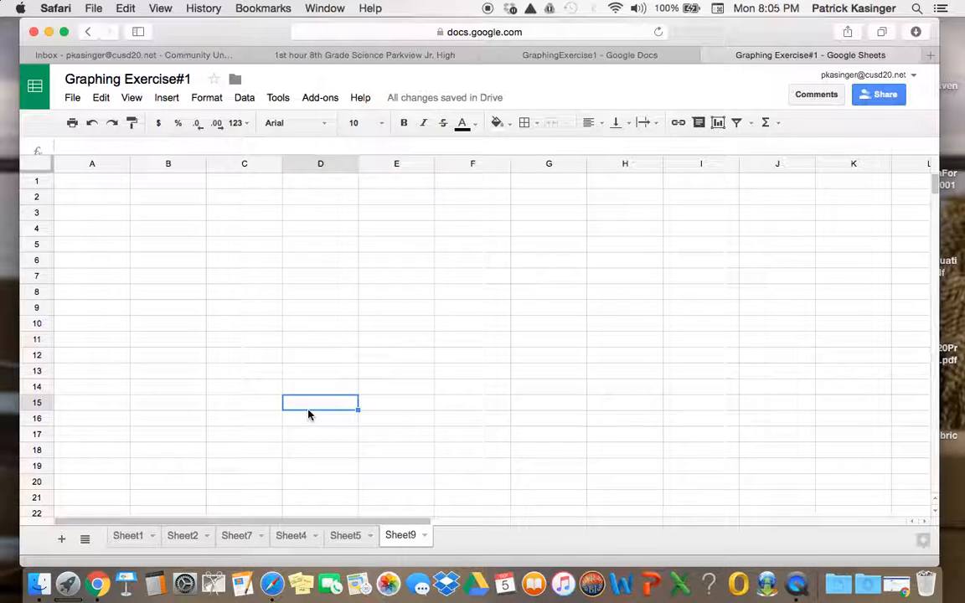
click(115, 185)
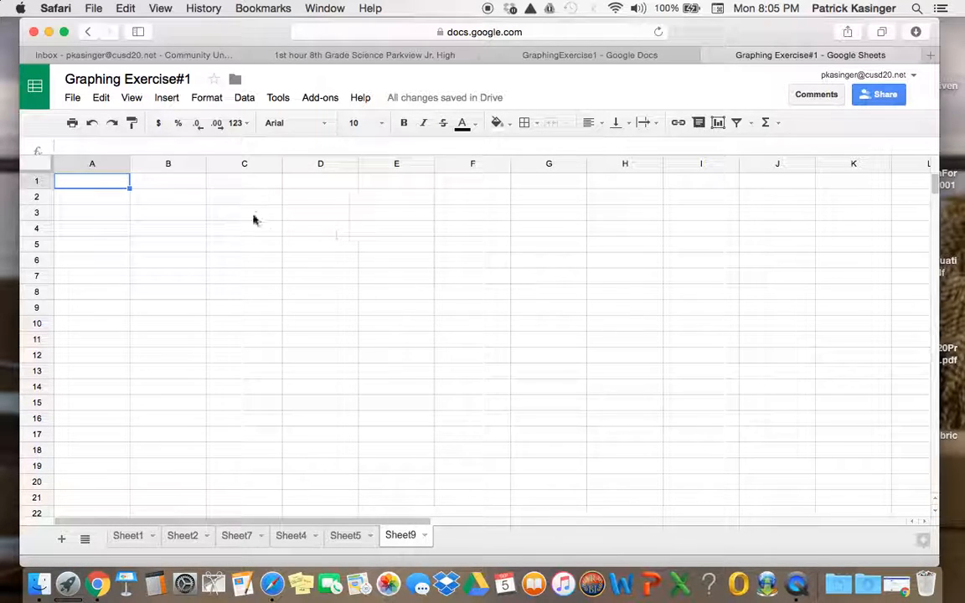
Copy the six try scores of problem 4 from the GraphingExercise1 document into Sheet9, starting at cell F1.
click(632, 56)
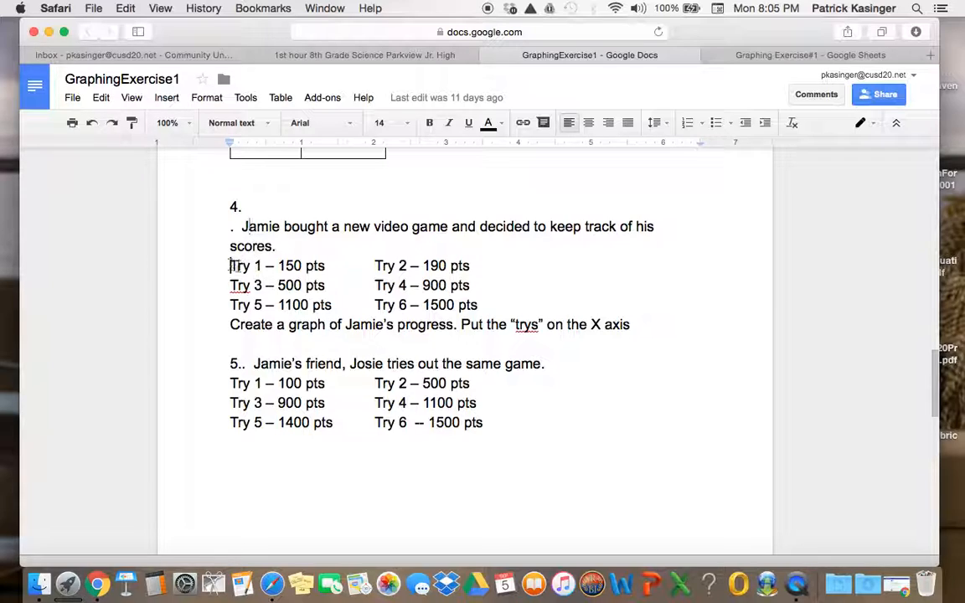
drag(231, 265, 481, 302)
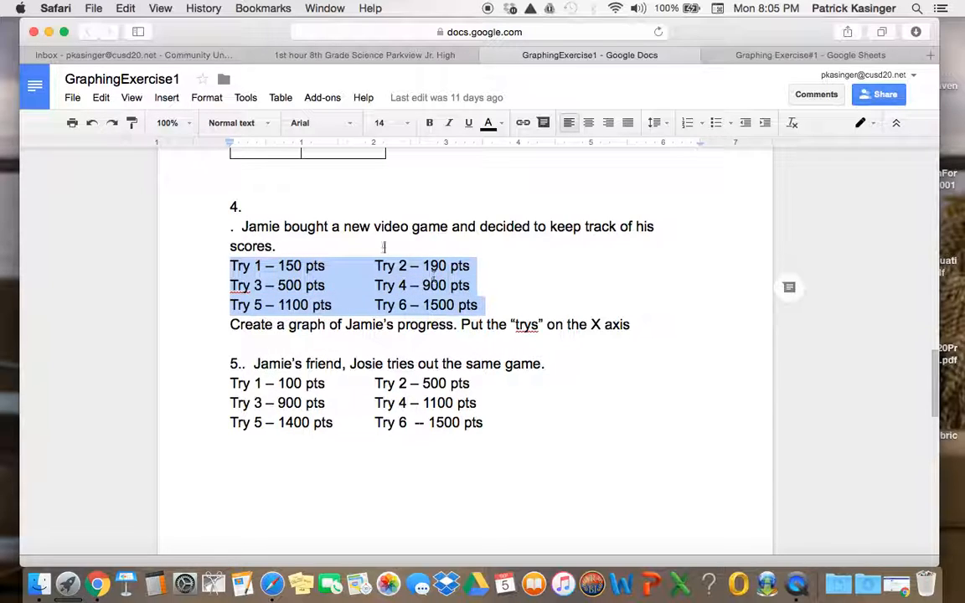
right_click(393, 274)
click(429, 310)
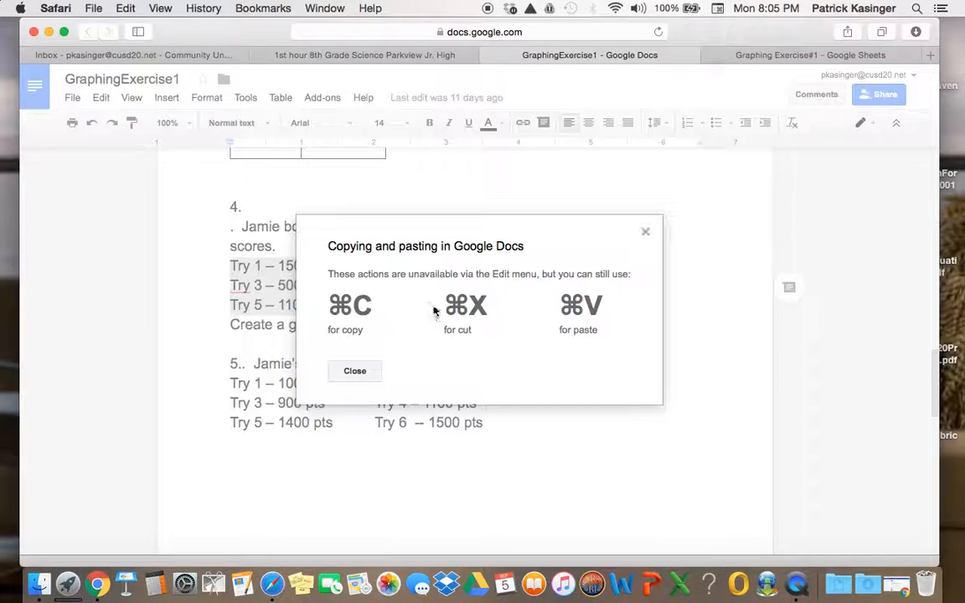
click(645, 233)
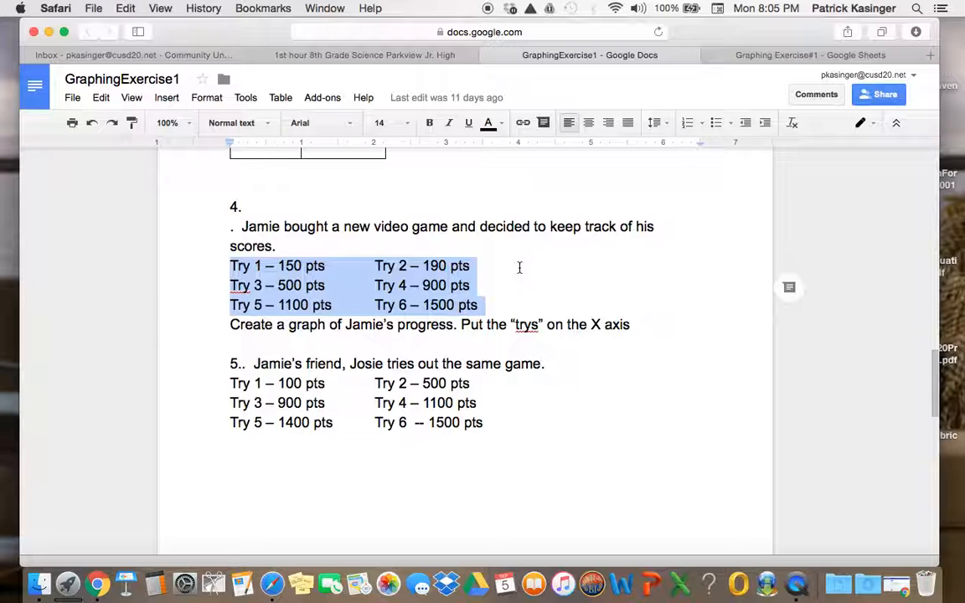
click(748, 55)
click(483, 181)
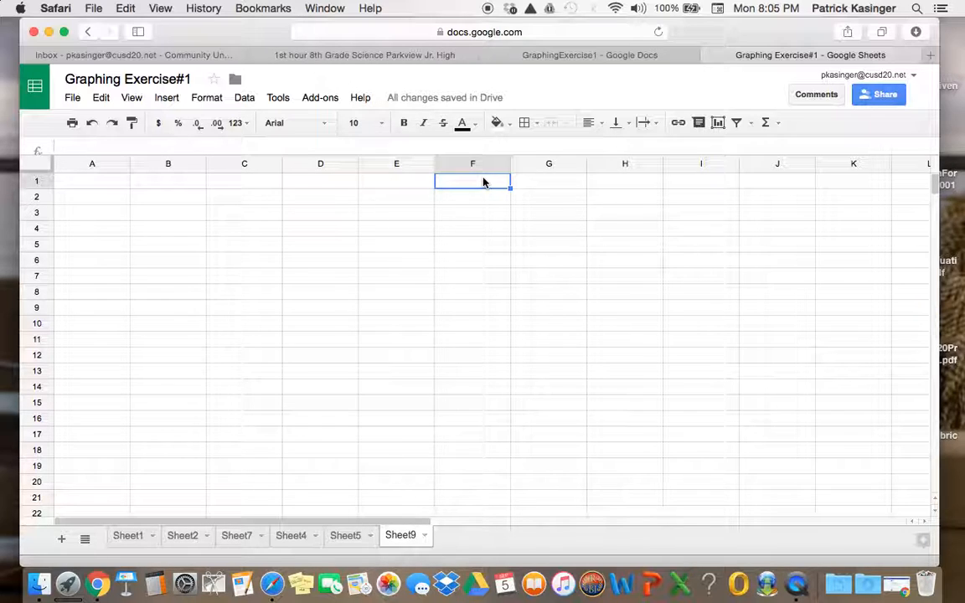
key(super+v)
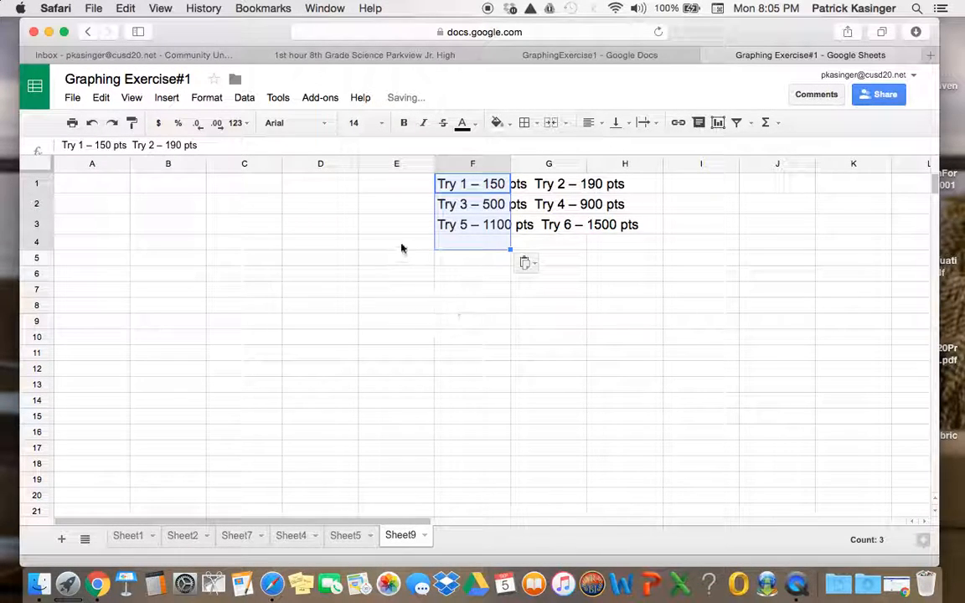
Enter the column headings Tries in cell A1 and Points in cell B1 of Sheet9.
click(250, 277)
click(74, 189)
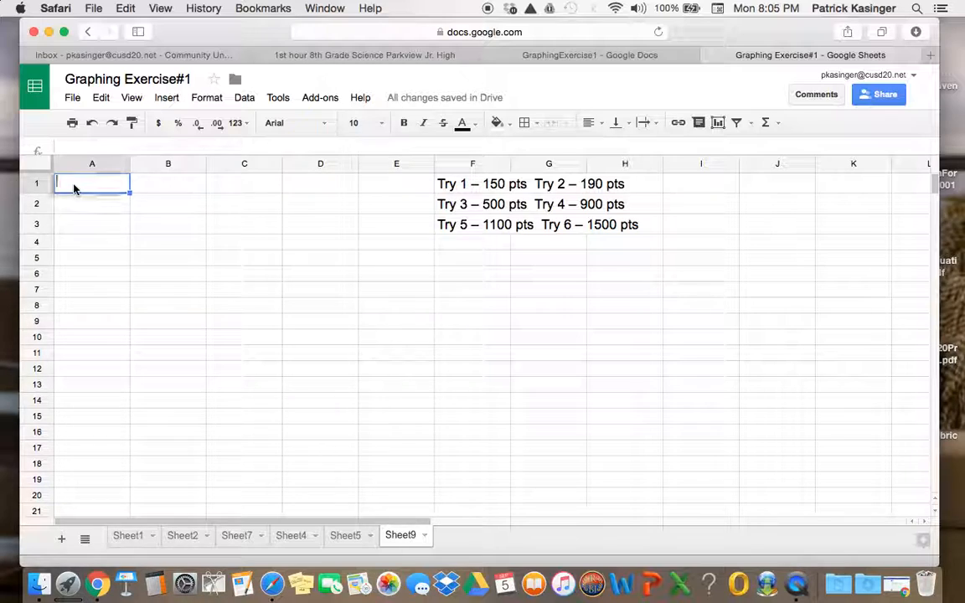
text(Try)
key(BackSpace)
key(BackSpace)
text(ies)
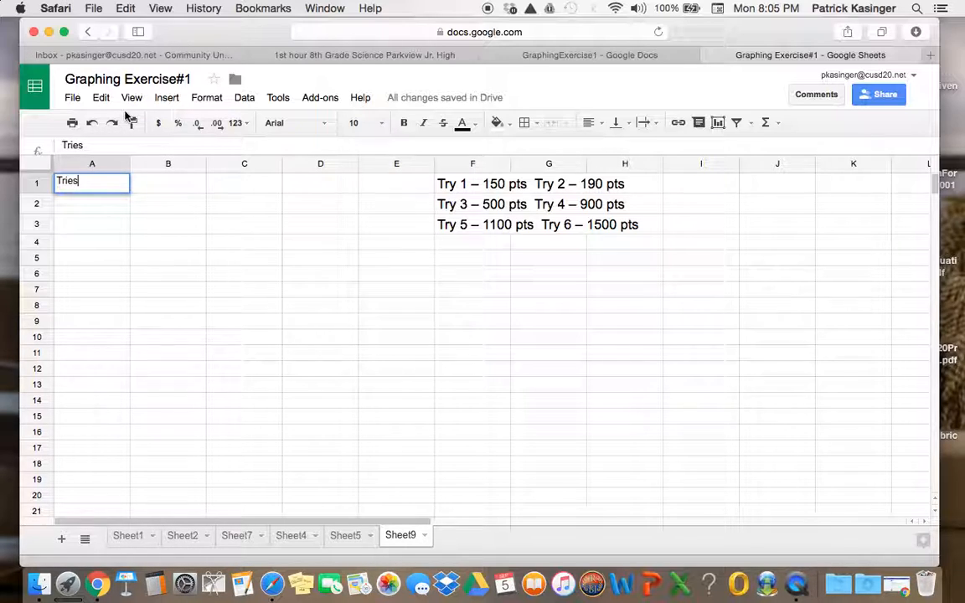
click(173, 187)
text(Points)
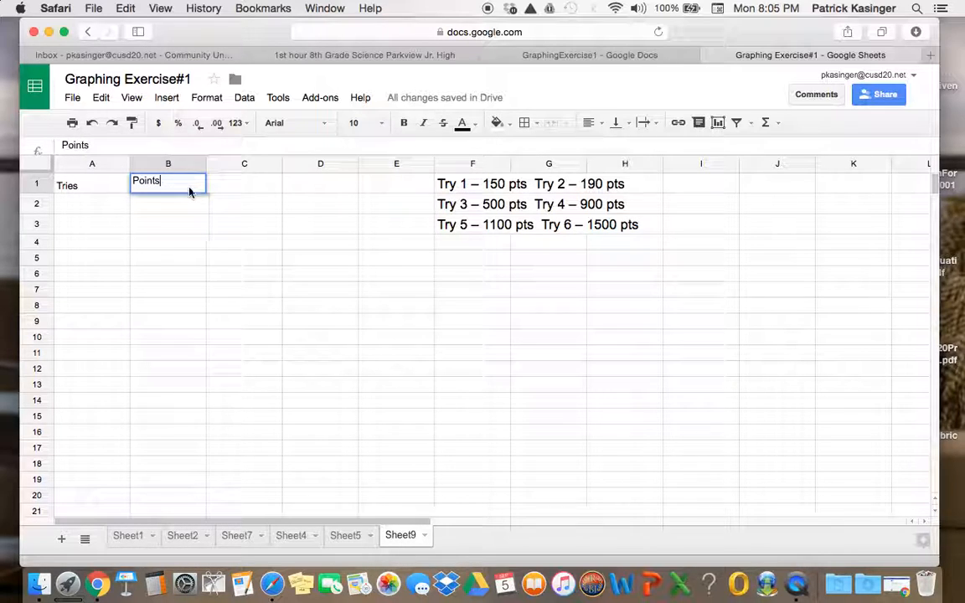
Check the player's name in problem 4 of the GraphingExercise1 document and enter it in cell D1 of Sheet9.
click(313, 183)
double_click(316, 185)
click(536, 56)
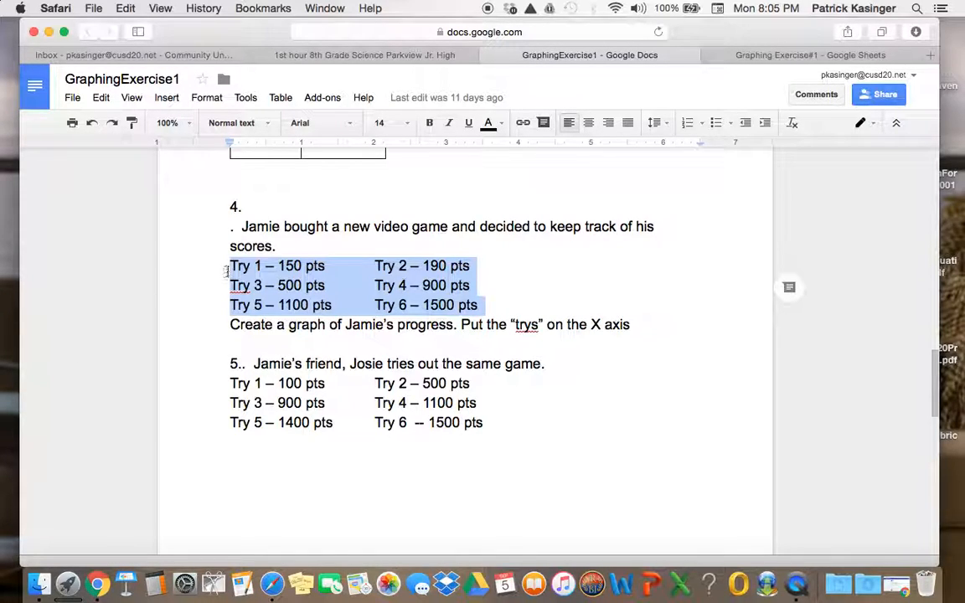
click(810, 55)
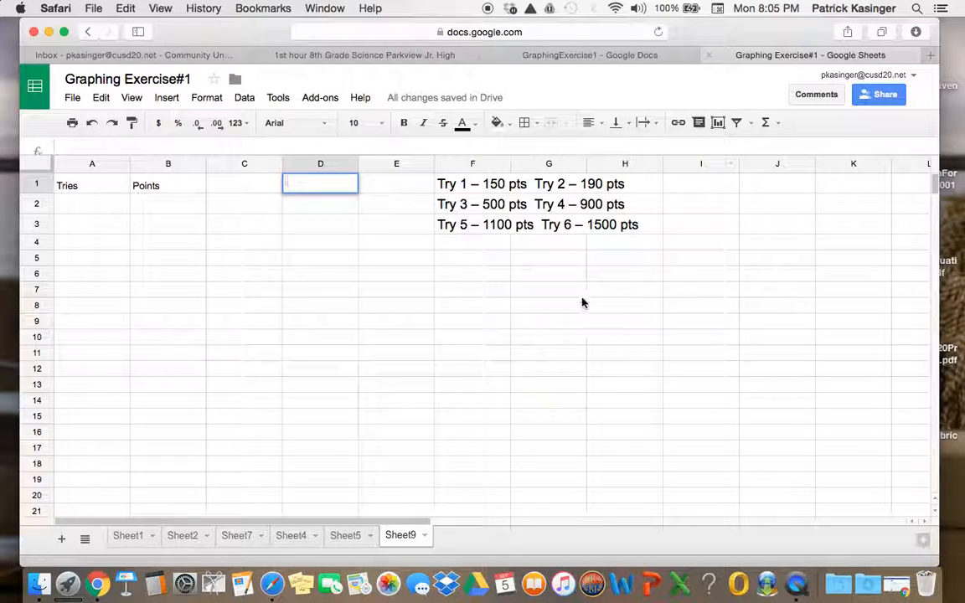
text(Jamie)
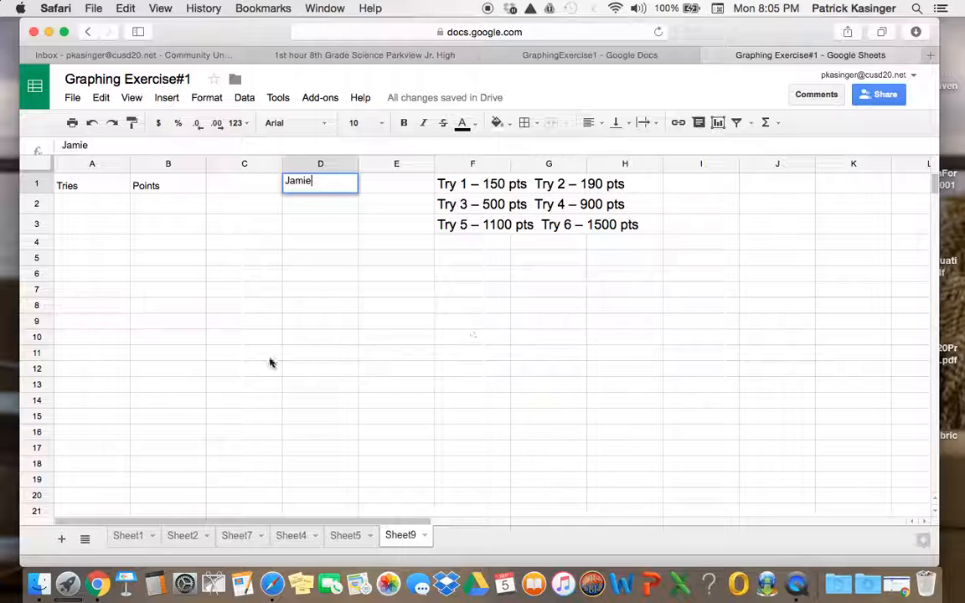
Enter try 1 with 150 points in row 2 and try 2 with 190 points in row 3.
double_click(89, 207)
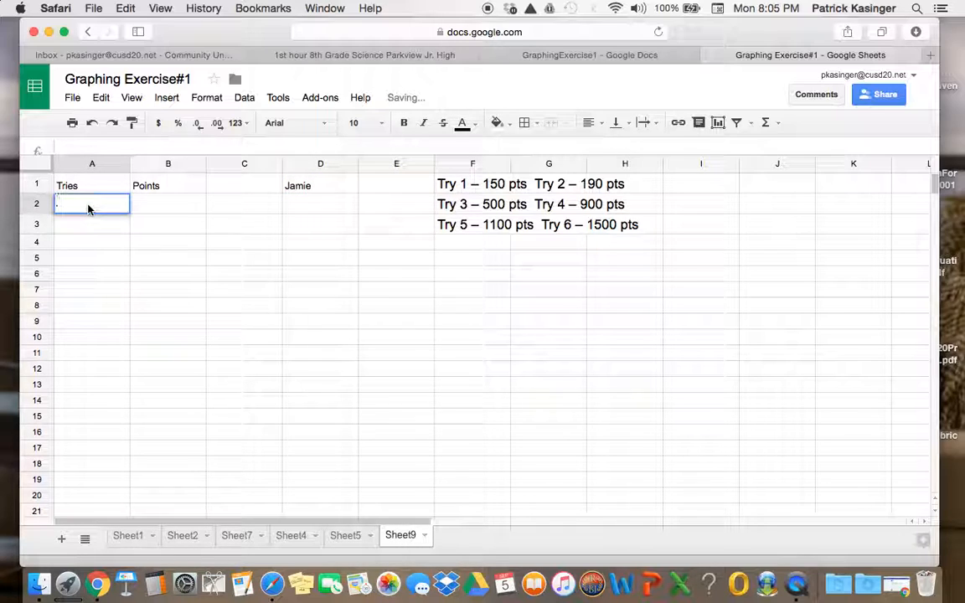
text(1)
click(185, 209)
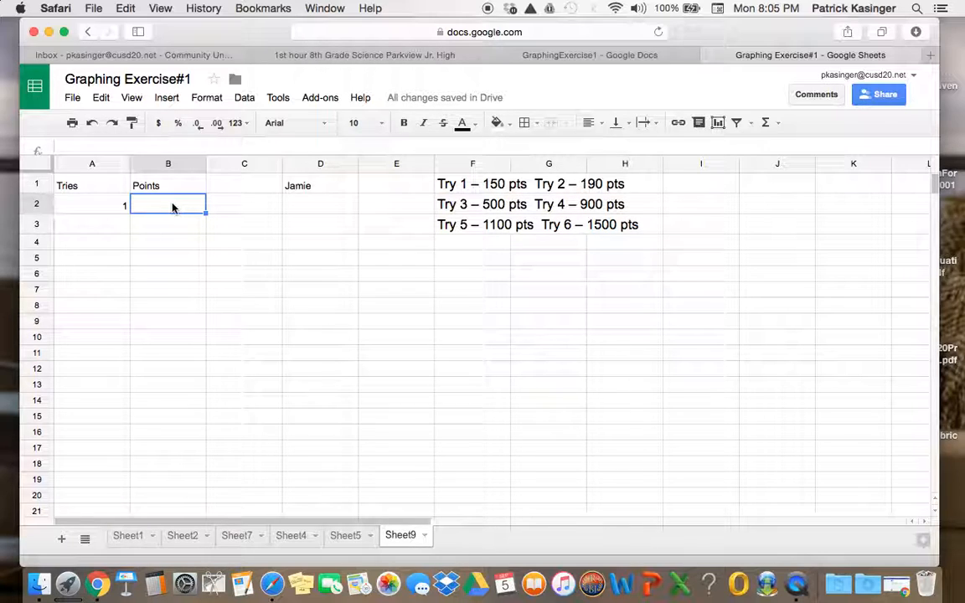
text(150)
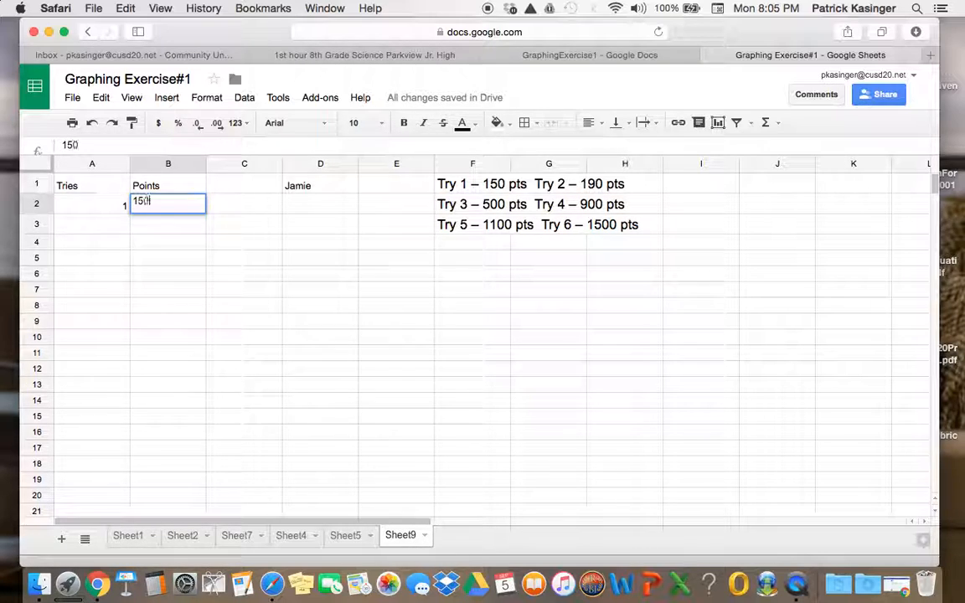
click(88, 225)
text(2)
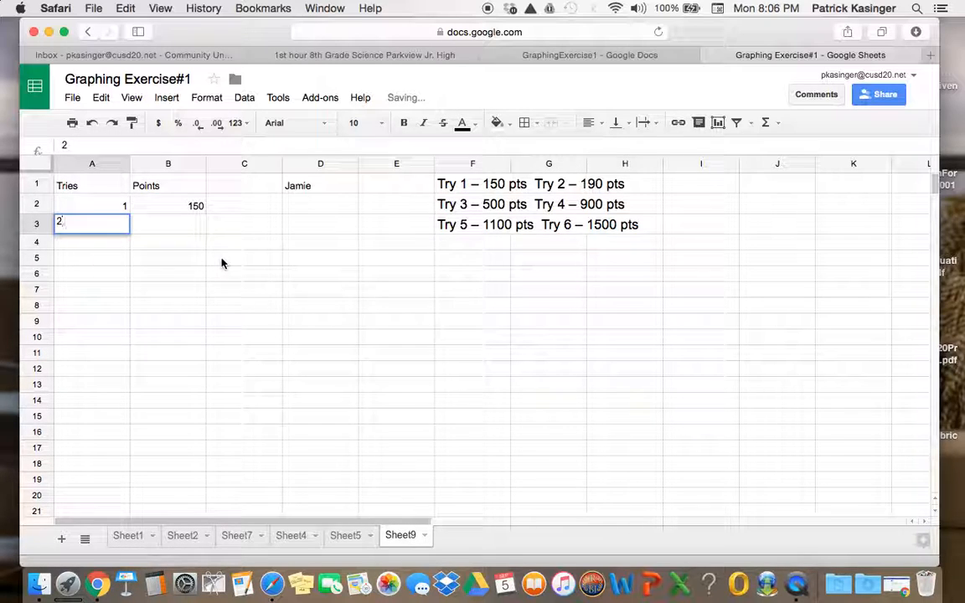
double_click(188, 226)
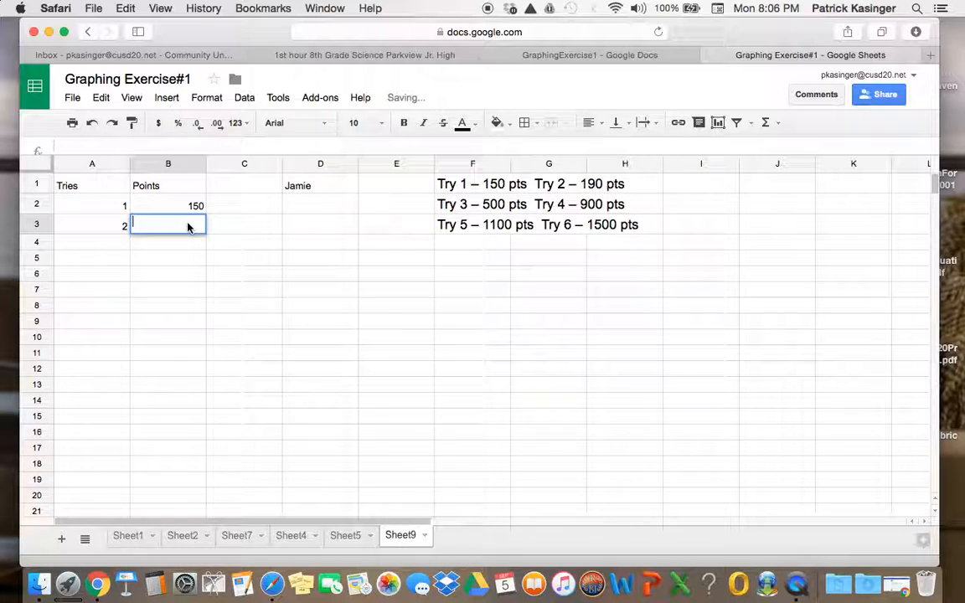
text(190)
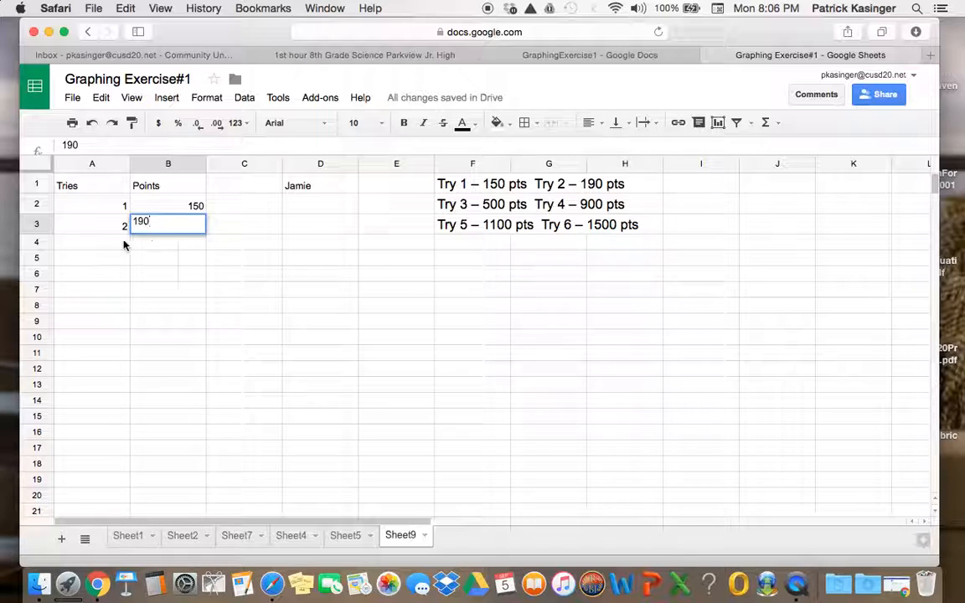
Enter try 3 with 500 points in row 4 of the Tries and Points columns.
double_click(80, 243)
text(3)
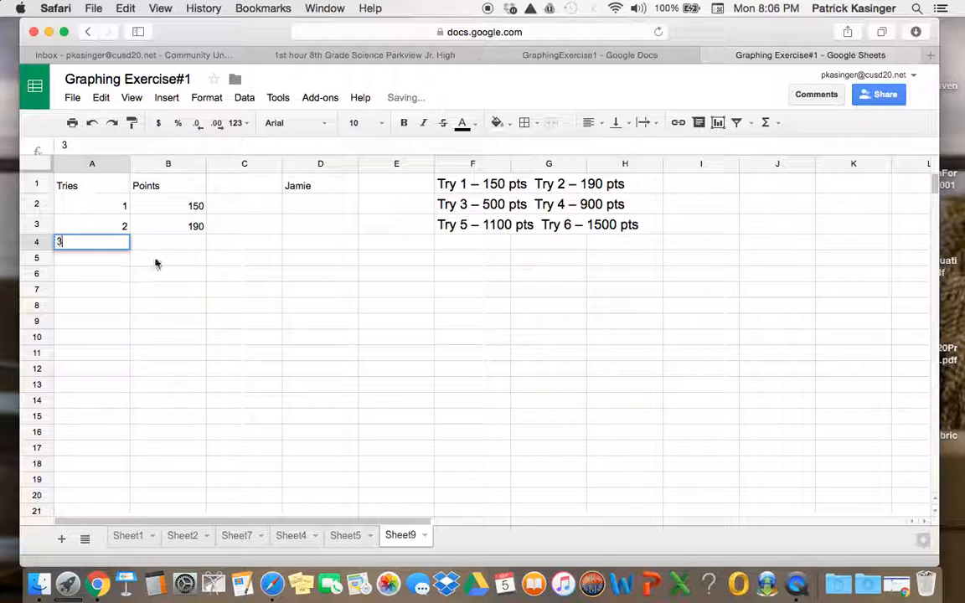
click(165, 244)
text(5)
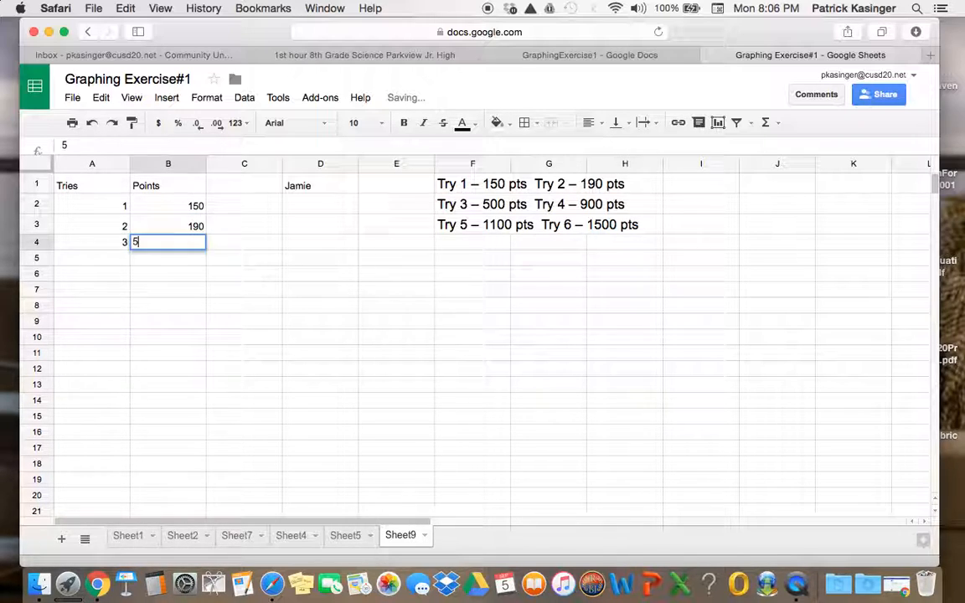
text(00)
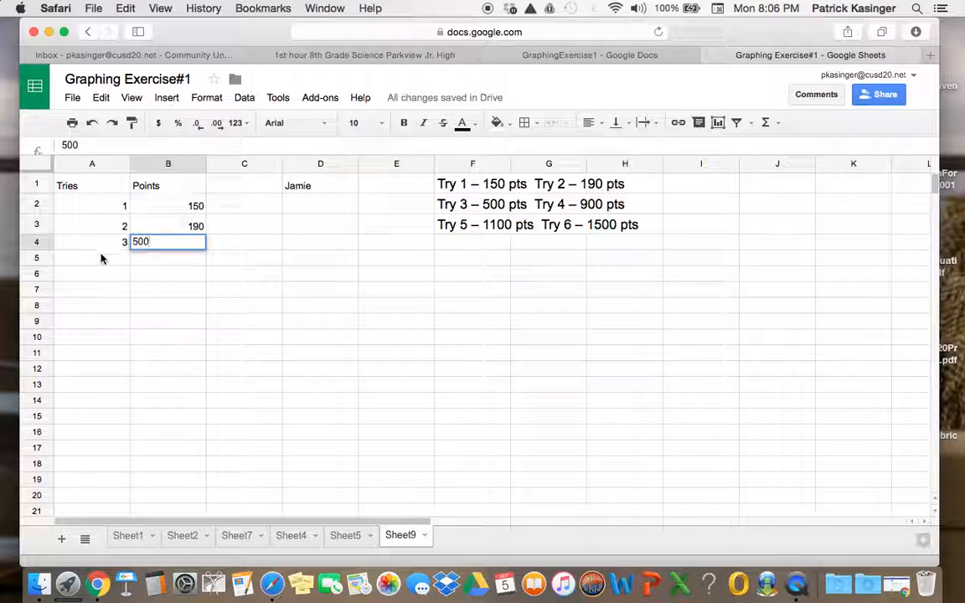
Fill in the remaining try numbers 4, 5 and 6 in cells A5 to A7.
click(100, 262)
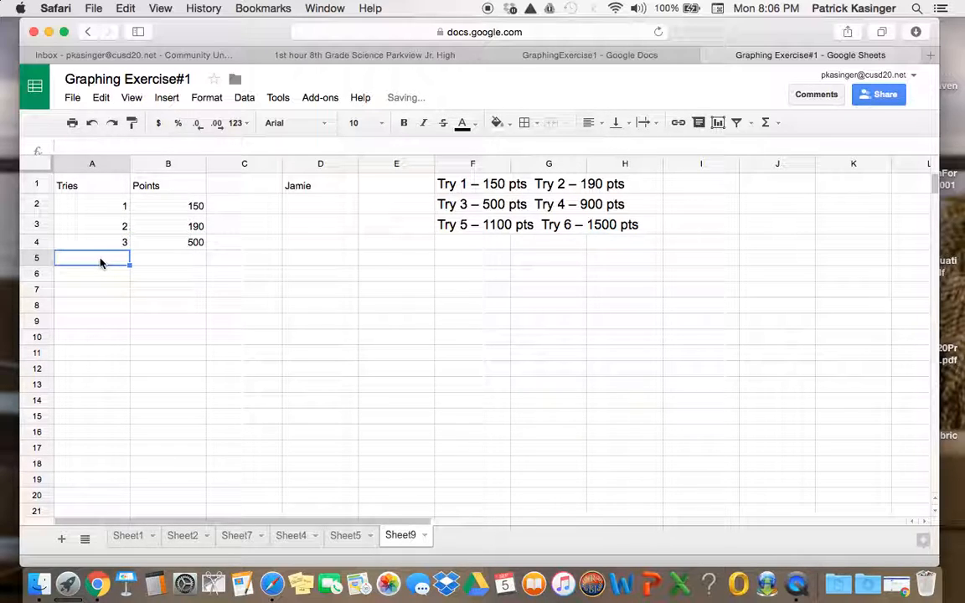
text(4)
key(Return)
text(5)
key(Return)
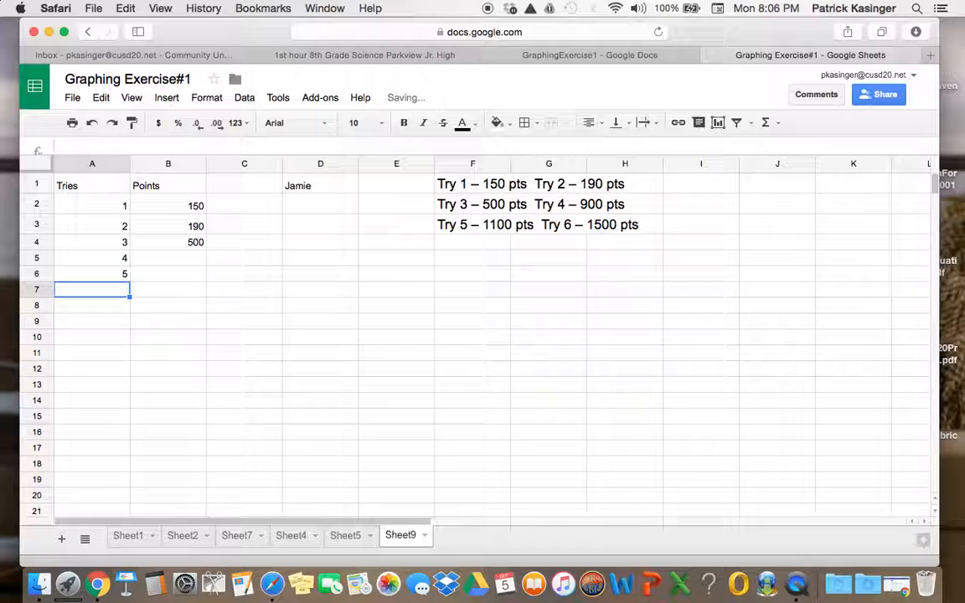
text(6)
Enter the points 900, 1100 and 1500 for tries 4 to 6 in cells B5 to B7.
click(182, 264)
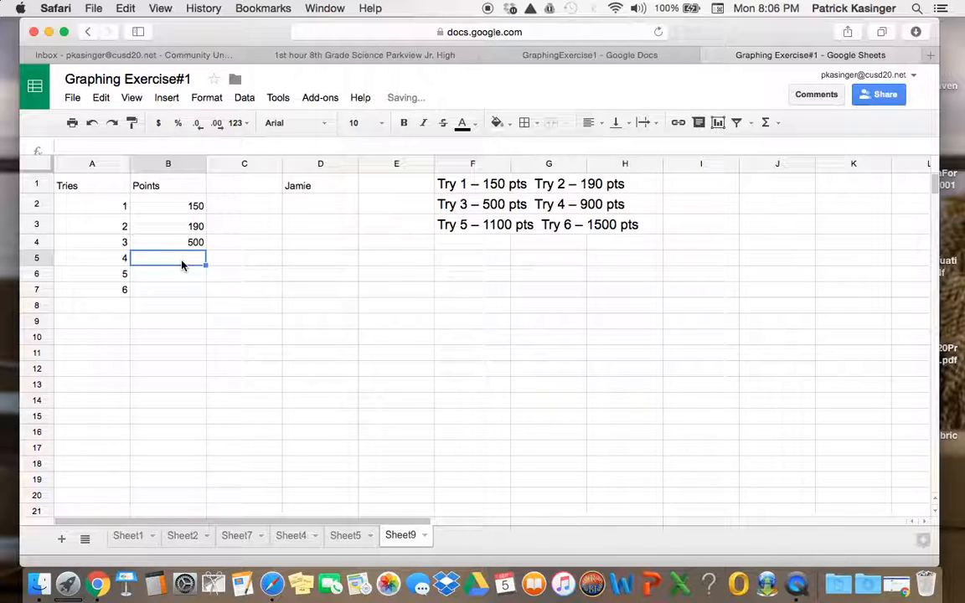
text(900)
key(Return)
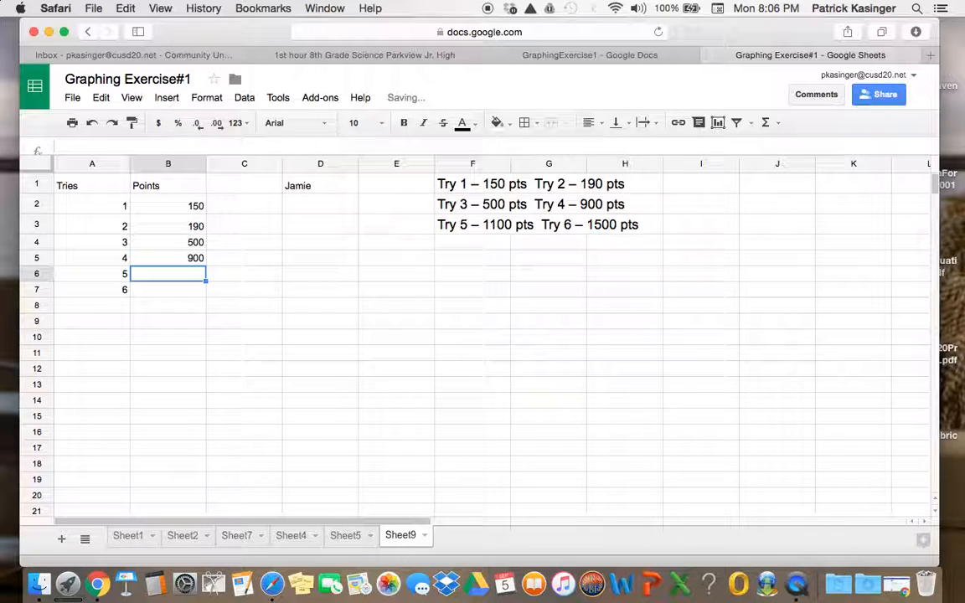
text(1100)
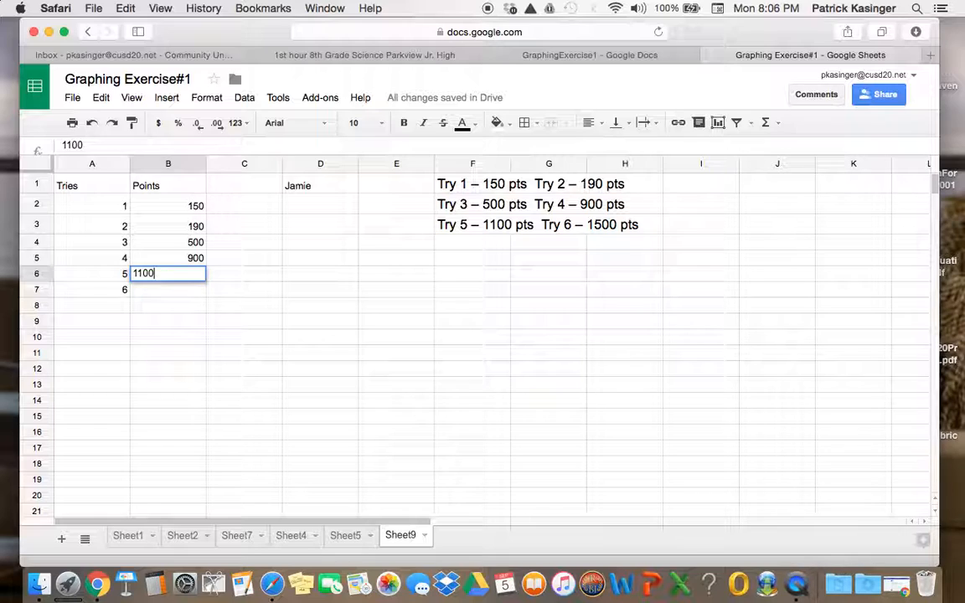
key(Return)
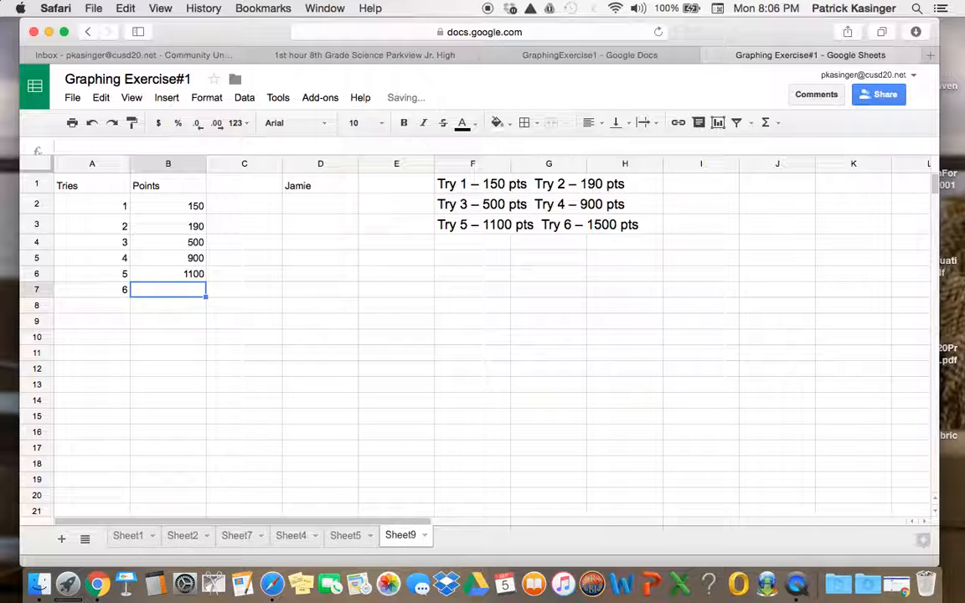
text(1500)
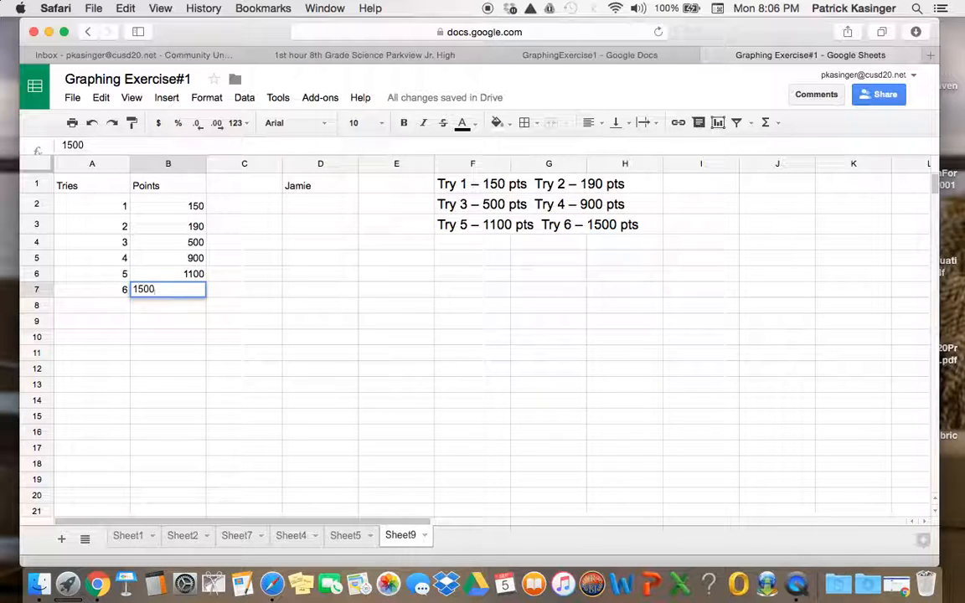
click(228, 401)
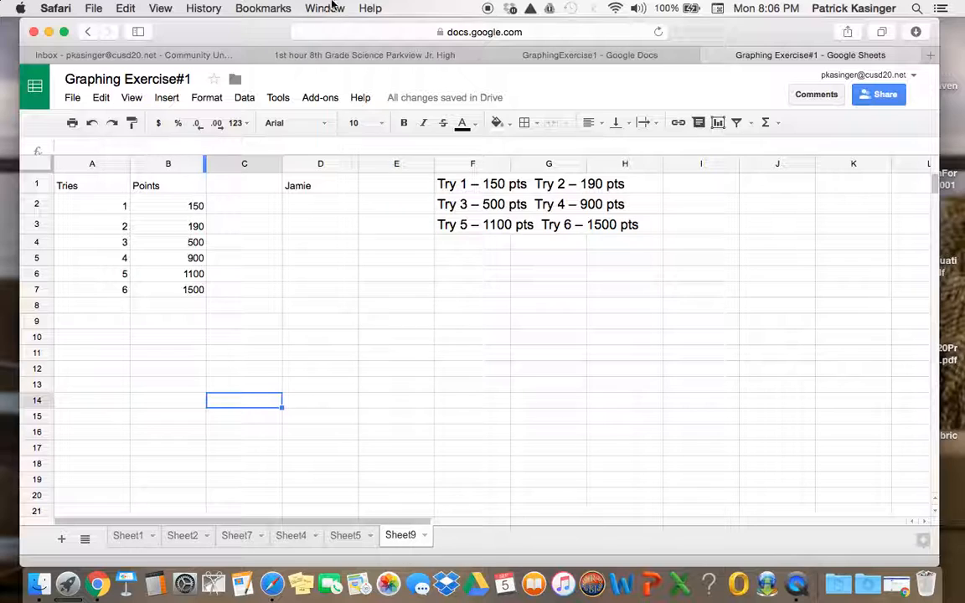
Open the How to create a graph document from the 1st hour 8th Grade Science class stream in Google Classroom.
click(576, 56)
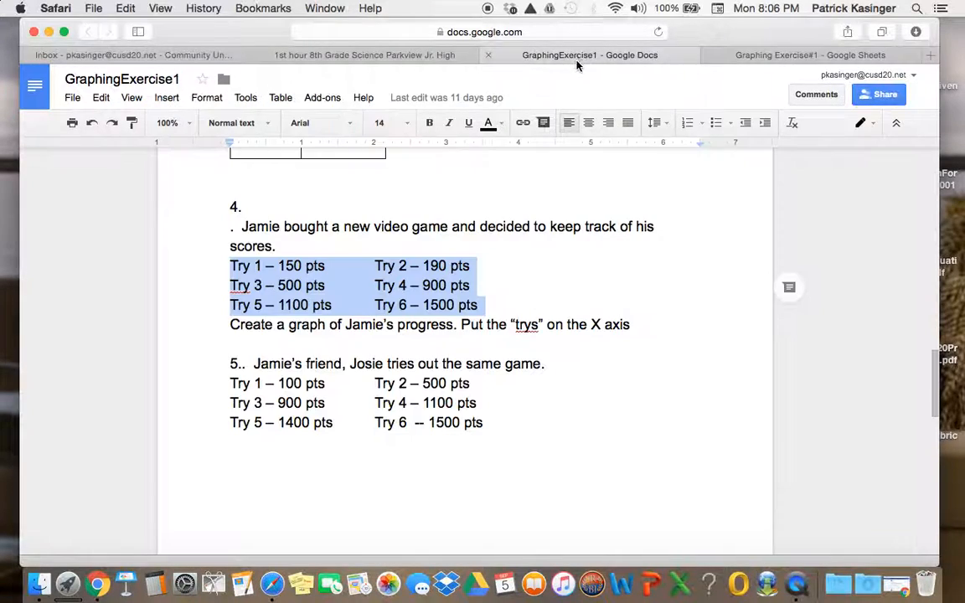
click(329, 55)
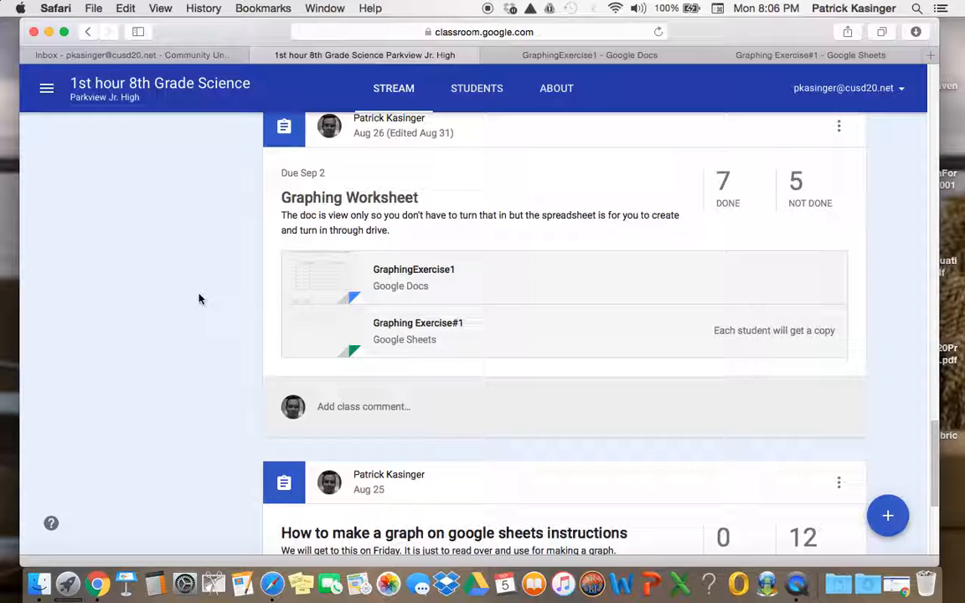
scroll(181, 314, down, 1)
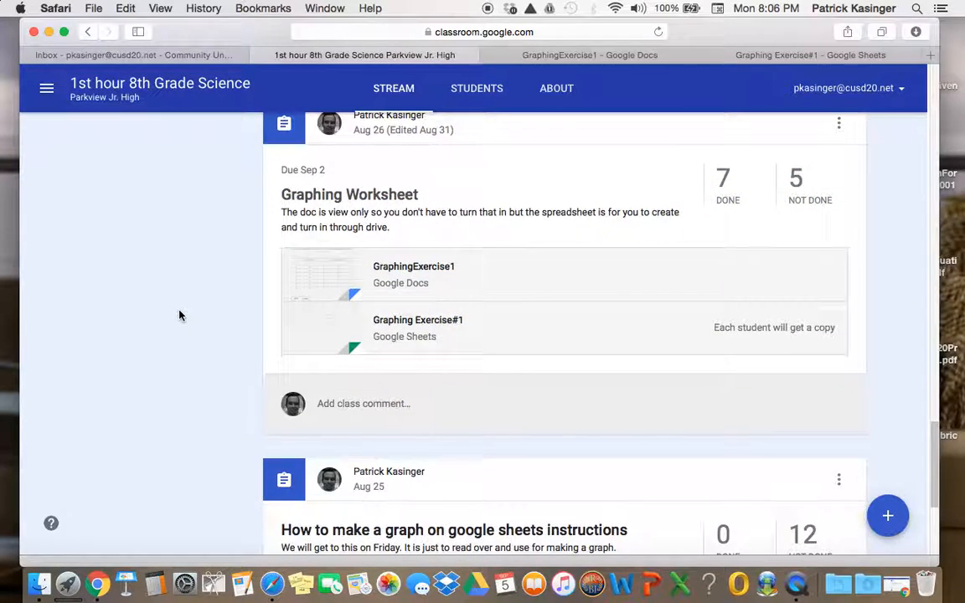
scroll(179, 315, down, 5)
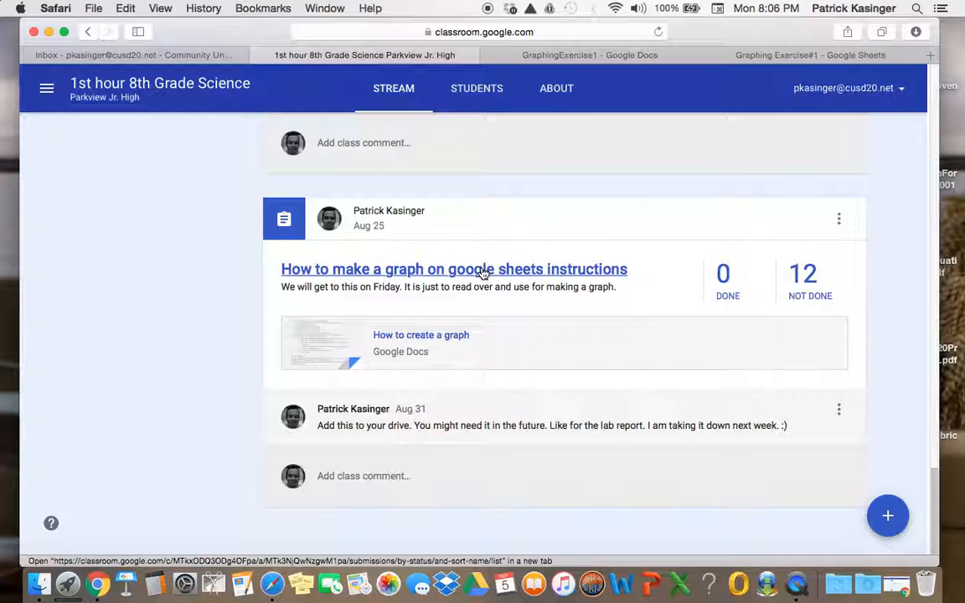
click(456, 338)
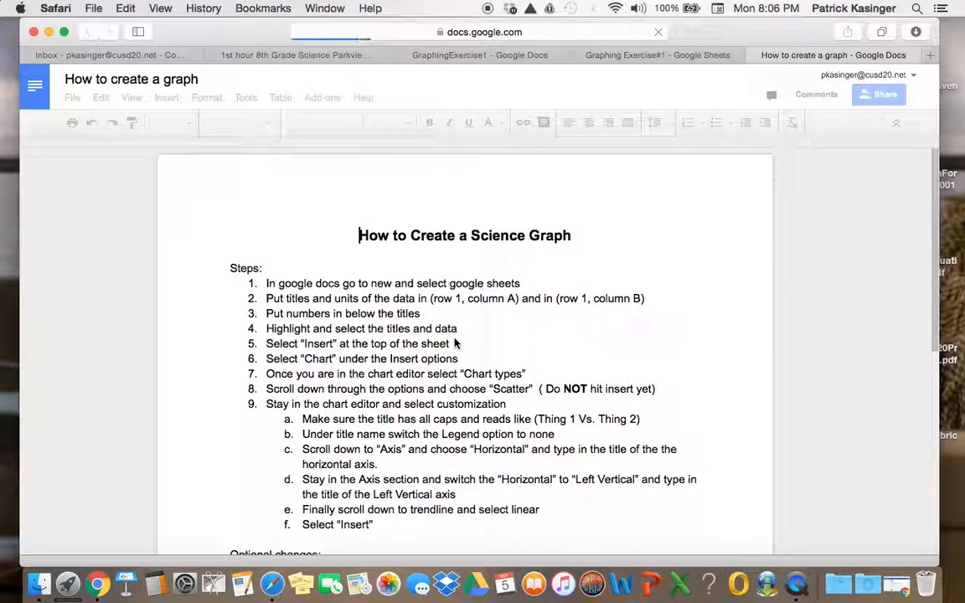
Review instructions 1 to 4 of the How to create a graph document, undoing the accidental text move in the list.
drag(265, 284, 527, 283)
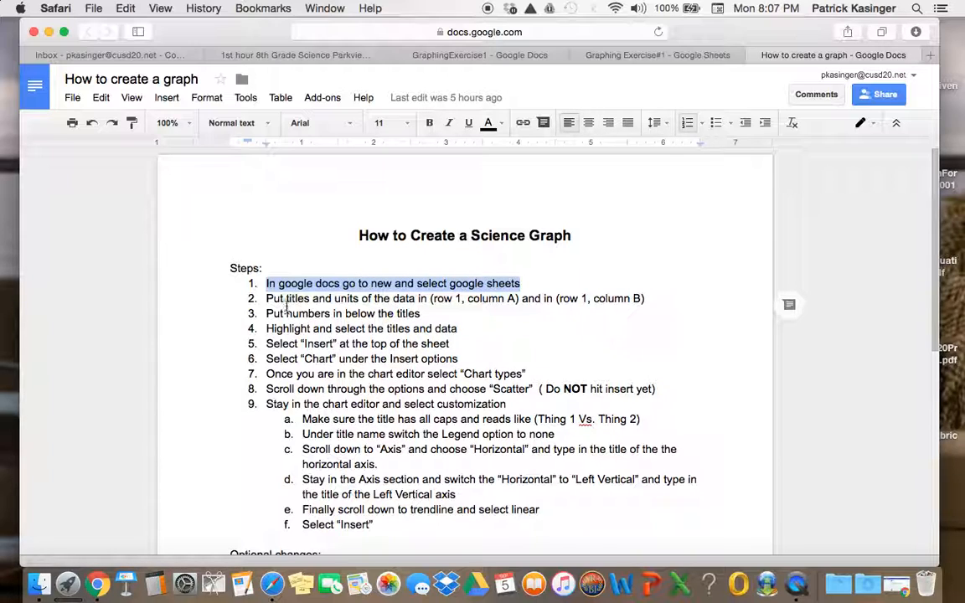
drag(265, 298, 659, 299)
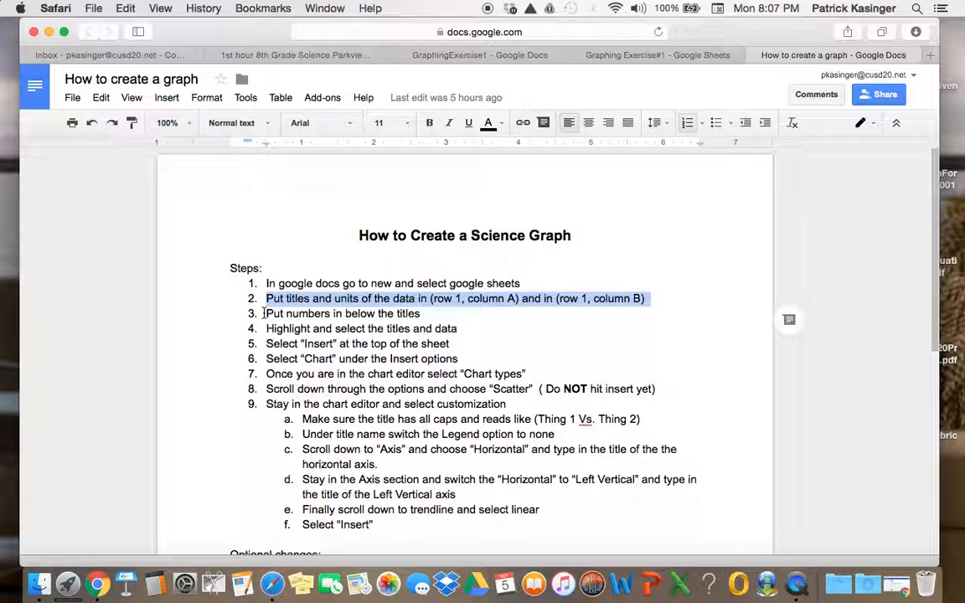
drag(365, 314, 367, 315)
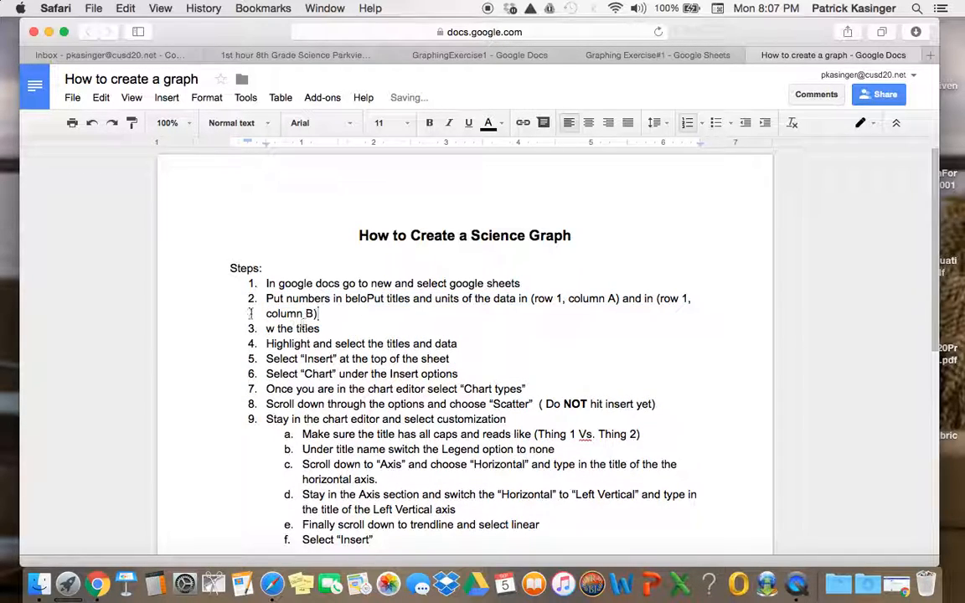
click(92, 123)
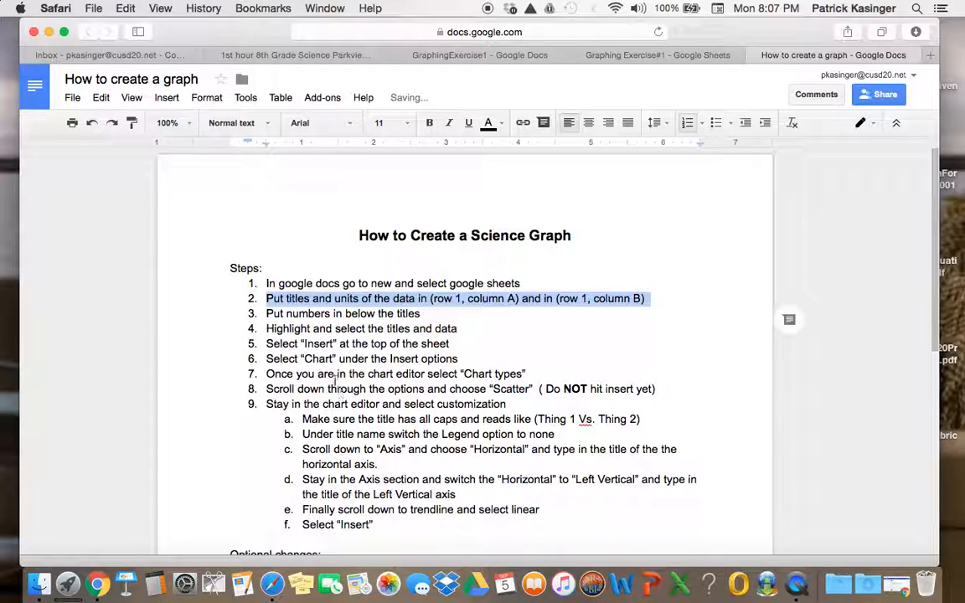
click(268, 331)
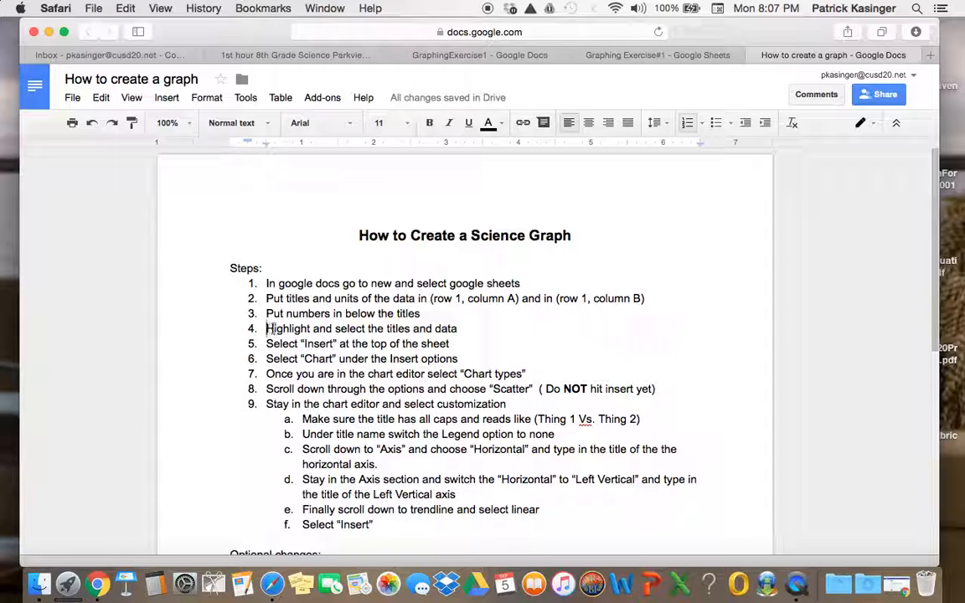
drag(267, 329, 458, 329)
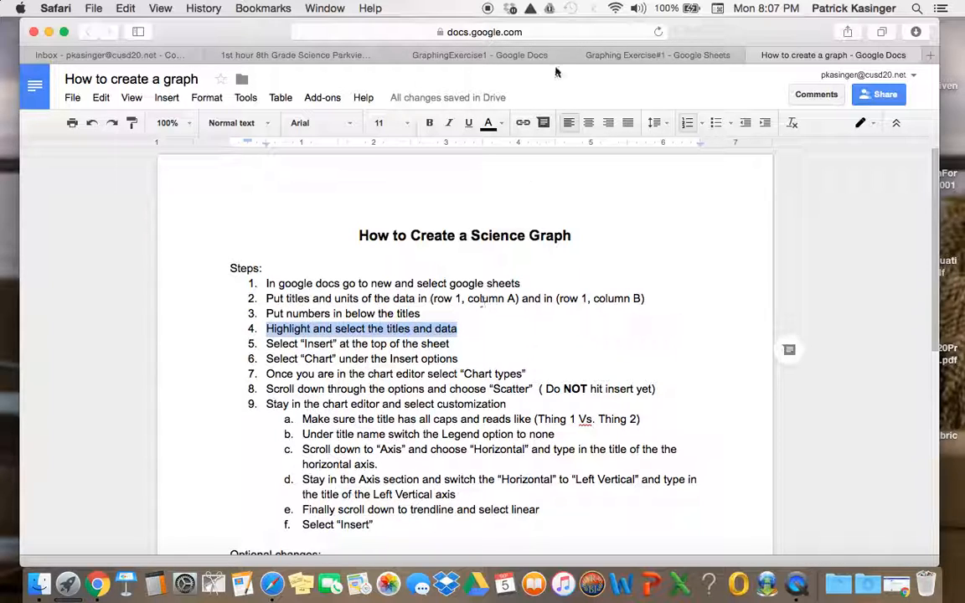
Open the chart editor in the Graphing Exercise#1 spreadsheet for the tries and points data in A1:B7 of Sheet9.
click(598, 49)
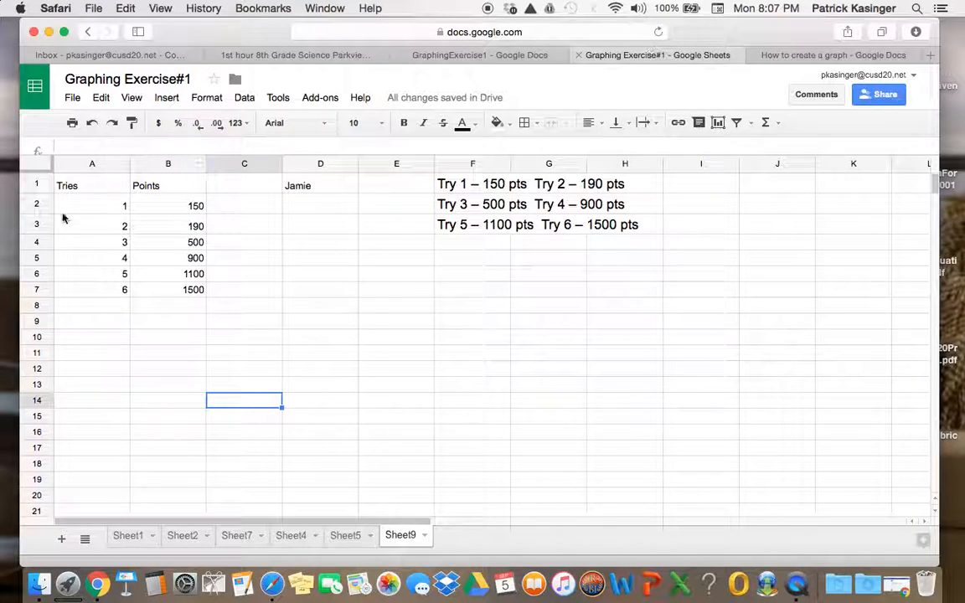
drag(104, 187, 156, 295)
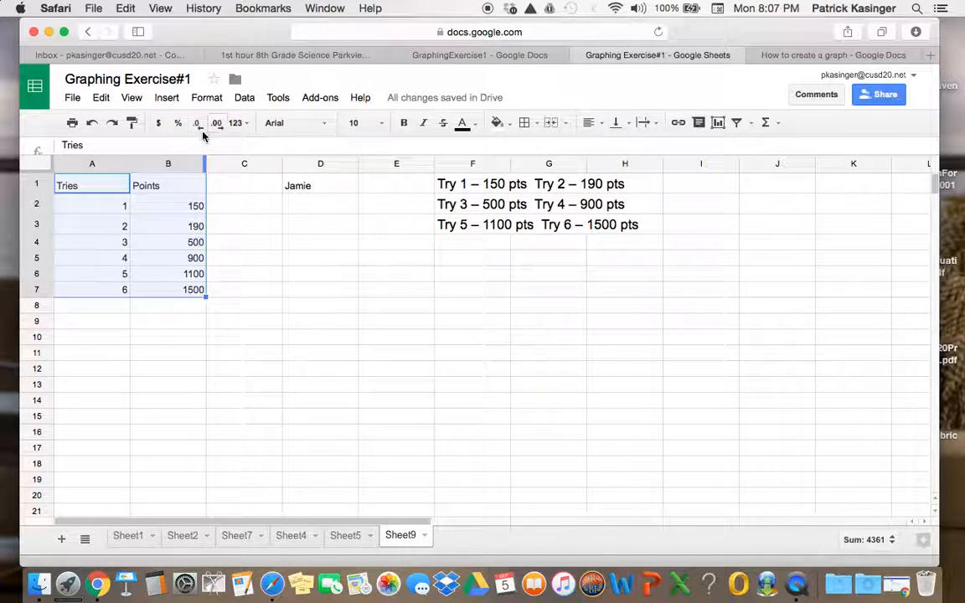
click(167, 99)
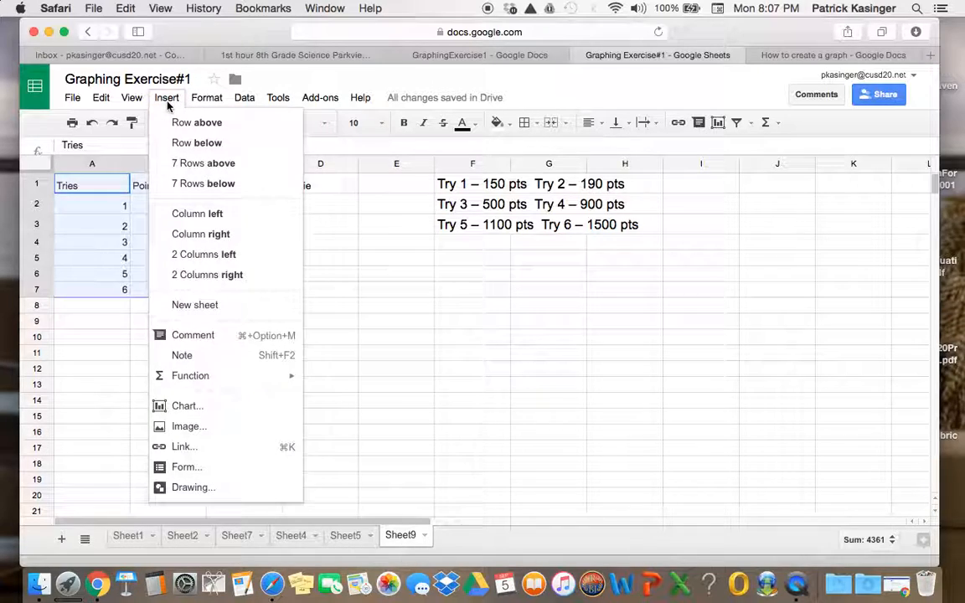
click(186, 407)
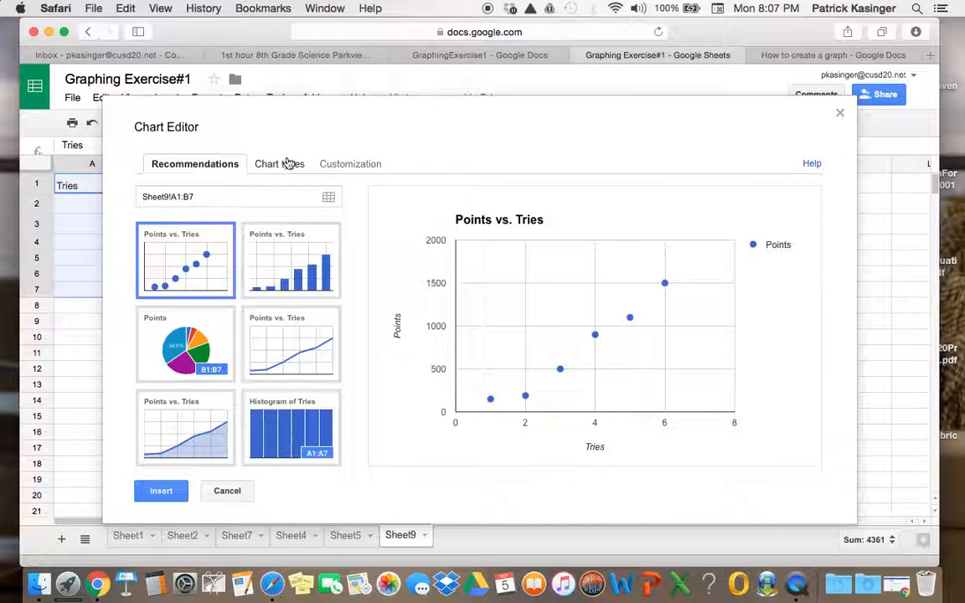
Examine the Scatter chart type and the customization settings for the chart title and the horizontal and left vertical axis titles.
click(285, 165)
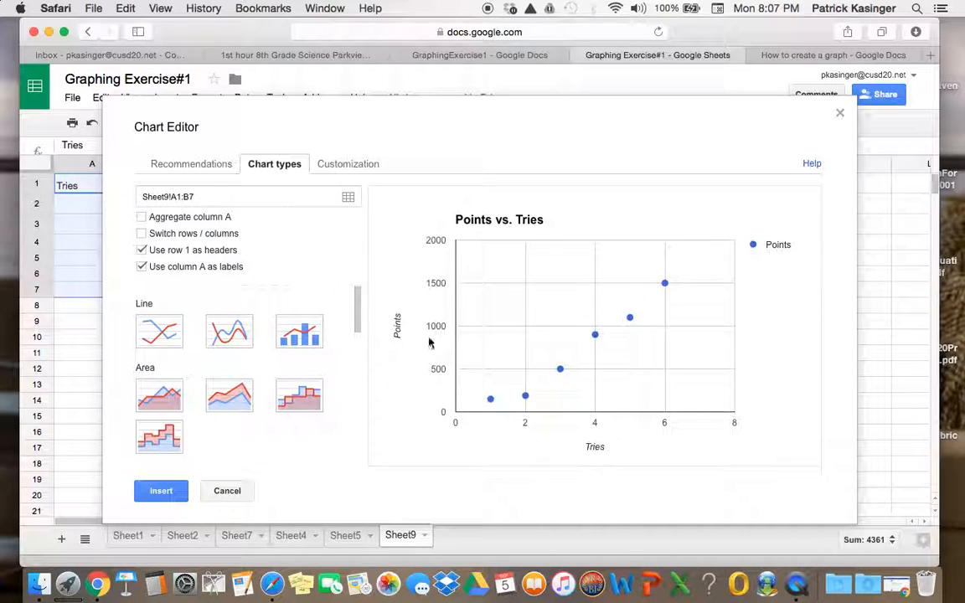
drag(358, 297, 358, 394)
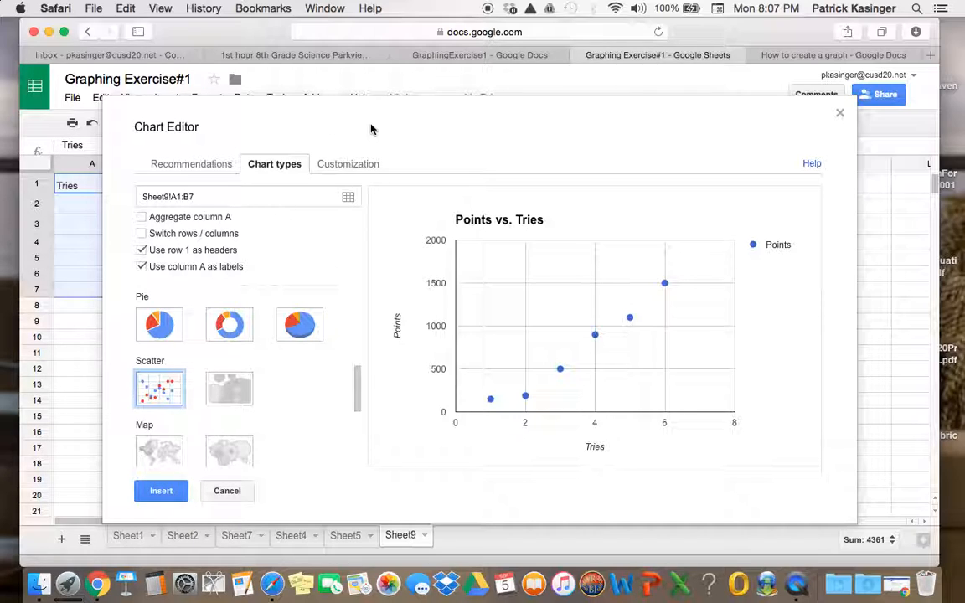
click(351, 168)
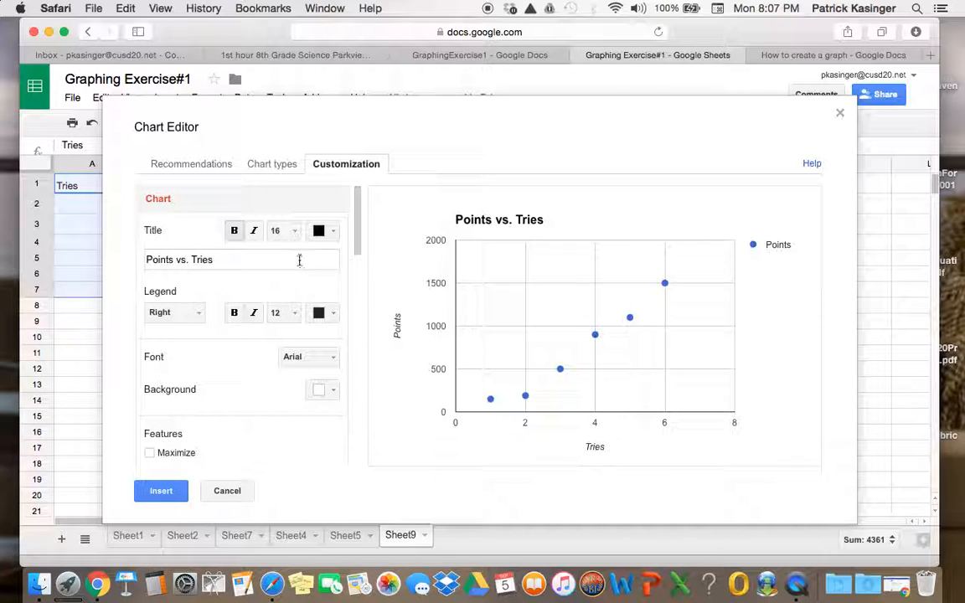
drag(358, 241, 389, 207)
triple_click(194, 258)
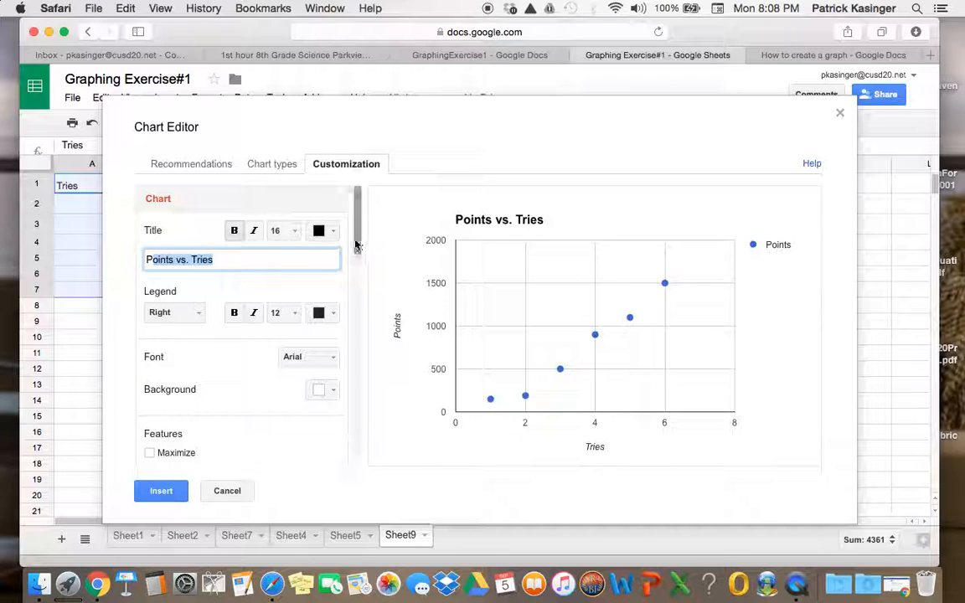
drag(358, 243, 355, 313)
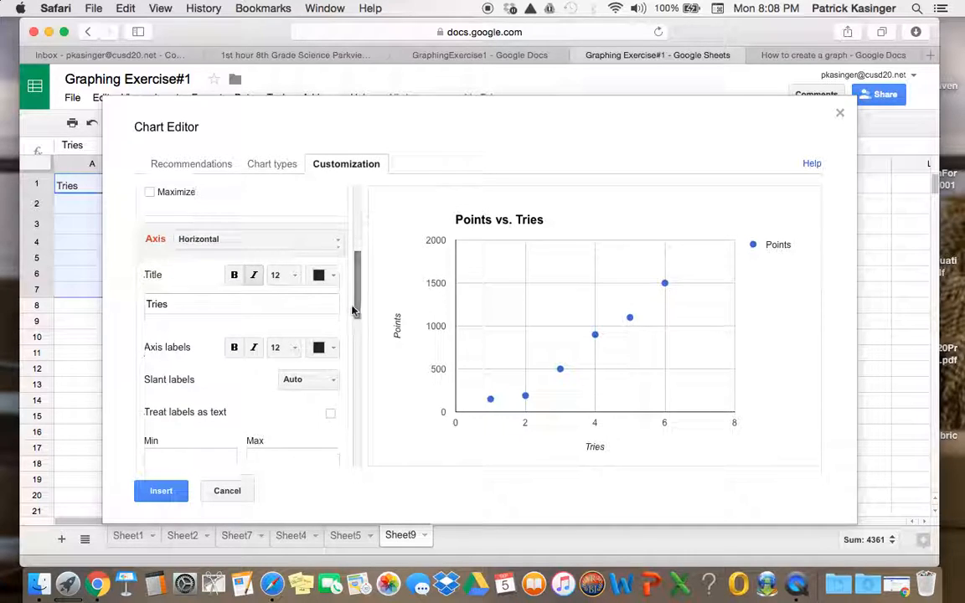
click(172, 305)
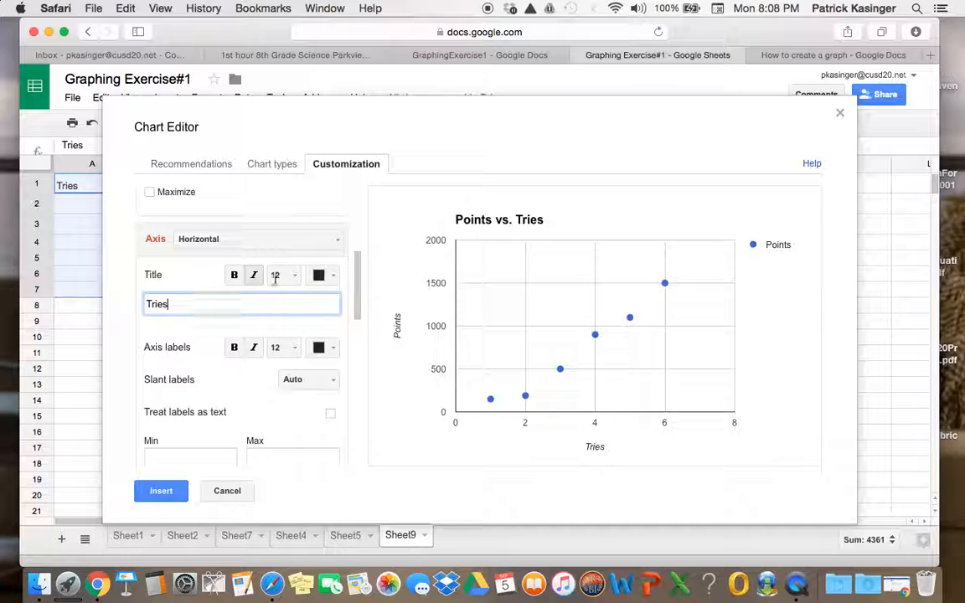
click(303, 243)
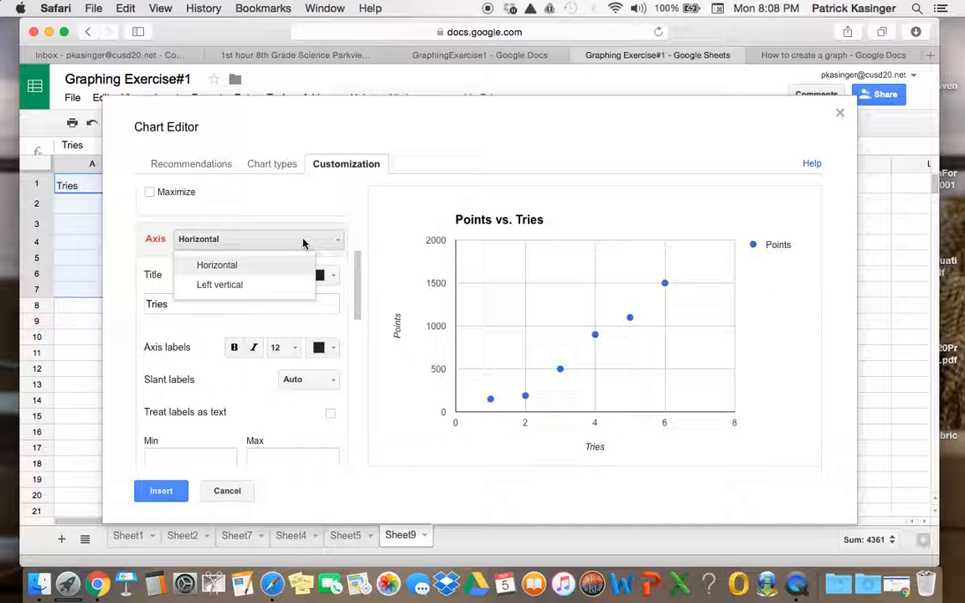
click(280, 287)
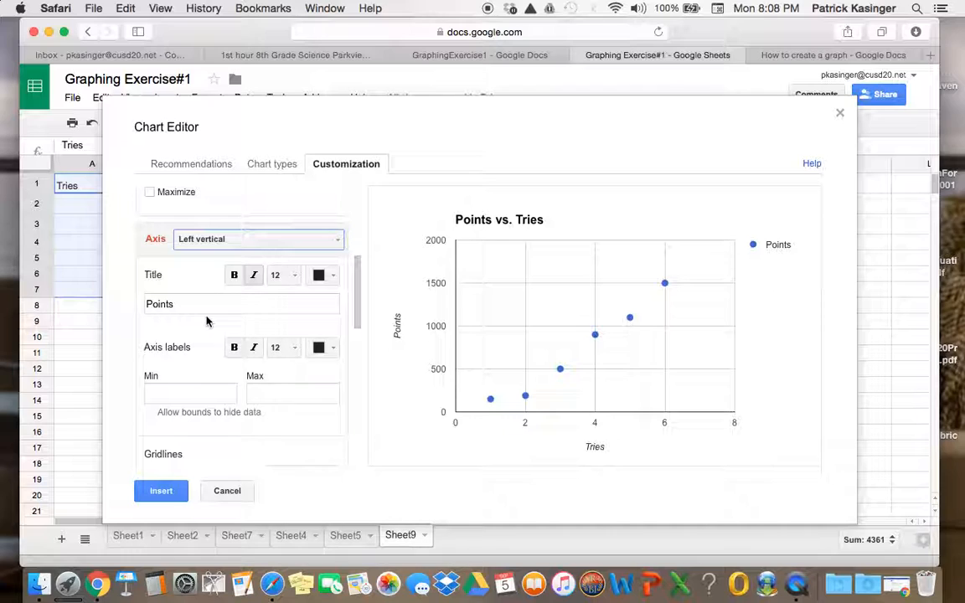
double_click(159, 305)
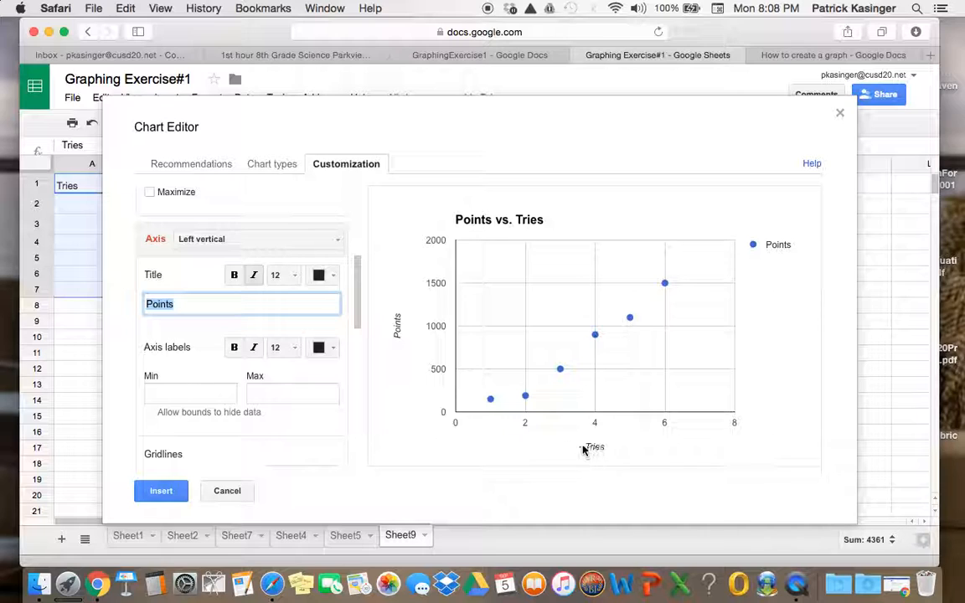
Move the chart editor aside to uncover the data and change the chart title to "Tries vs. Points".
drag(329, 127, 410, 97)
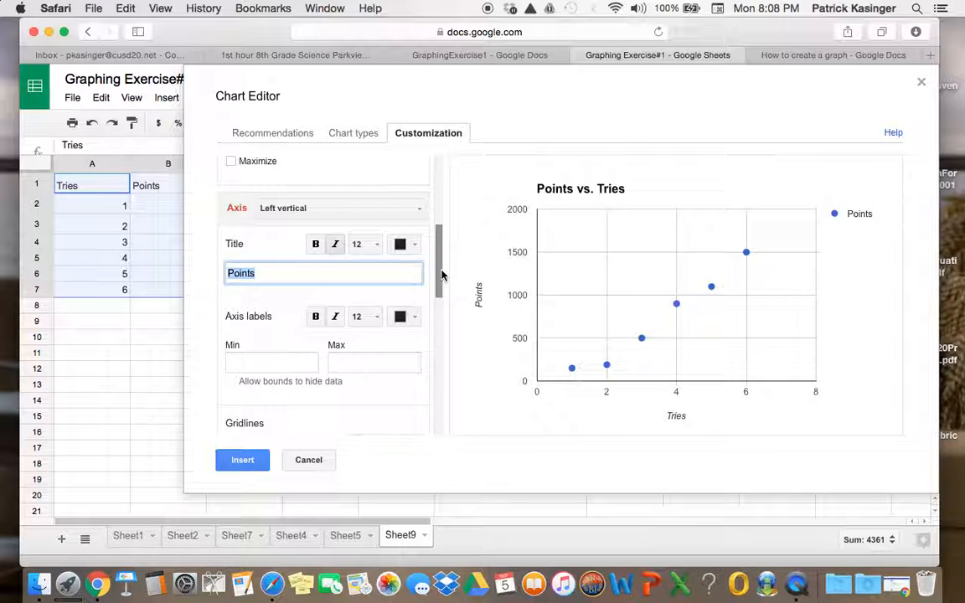
scroll(441, 276, up, 6)
click(298, 230)
drag(298, 229, 221, 225)
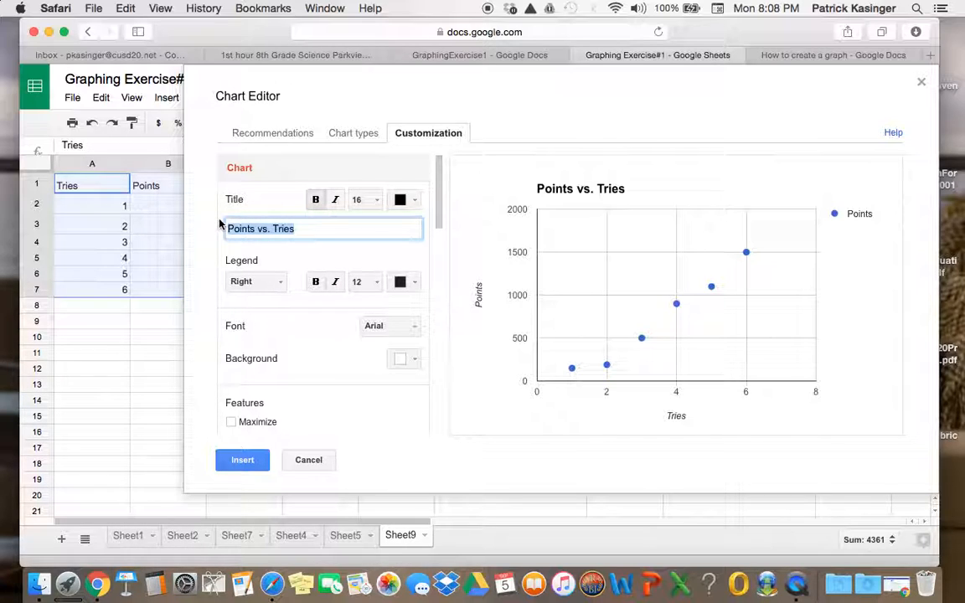
text(Ti)
text(ies vs)
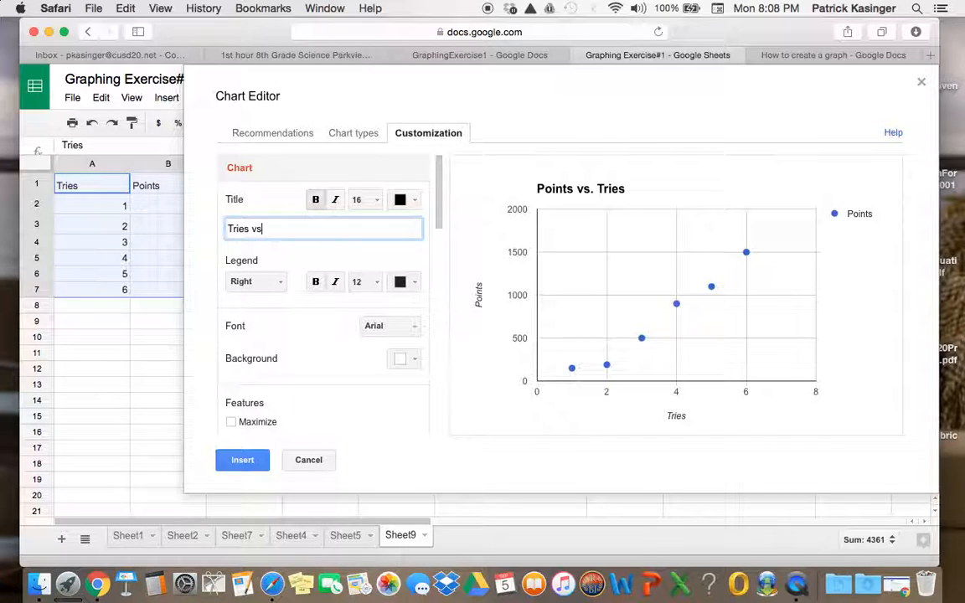
text(. Points)
Remove the chart's legend by setting it to None.
drag(440, 218, 440, 293)
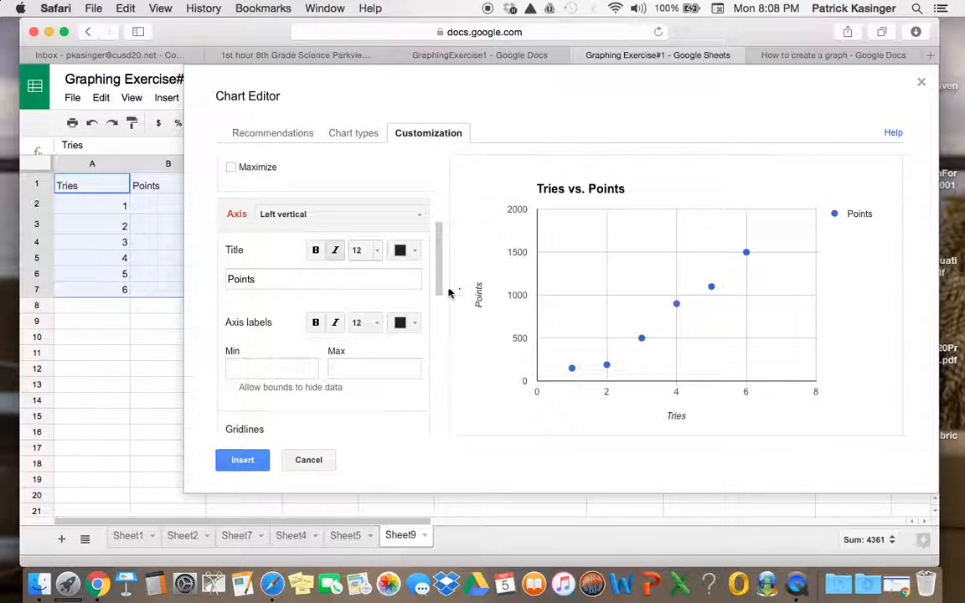
drag(441, 293, 438, 230)
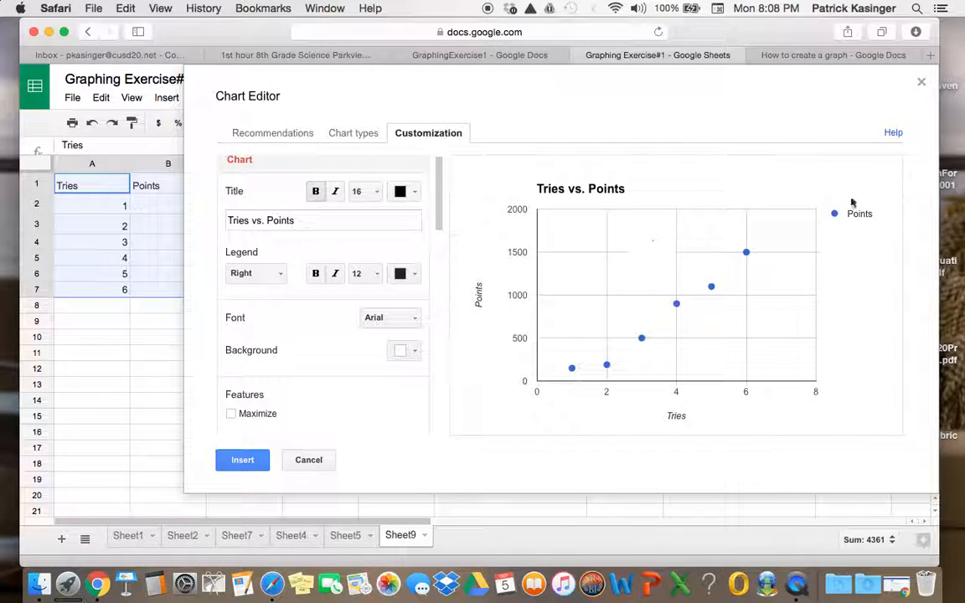
click(258, 274)
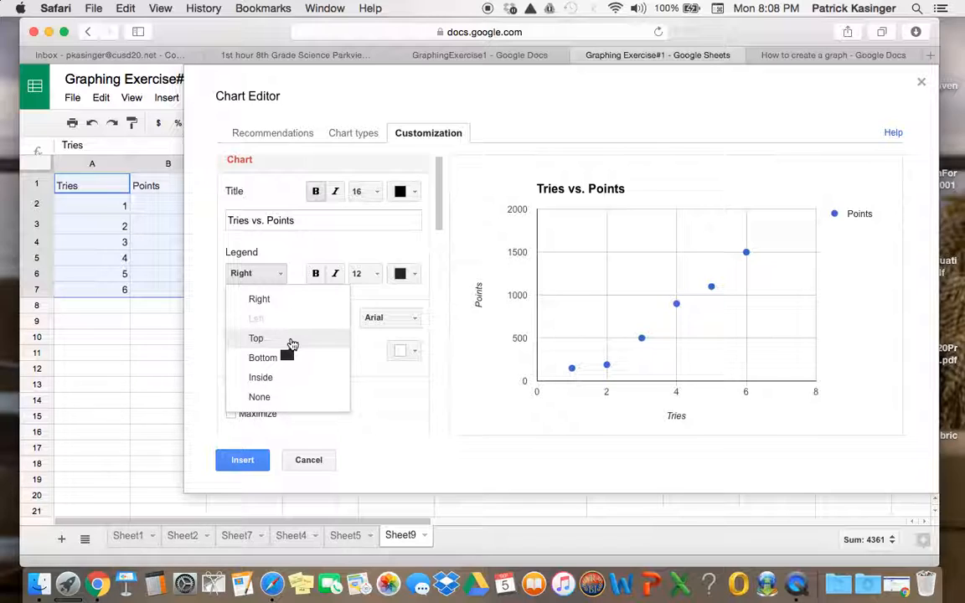
click(286, 400)
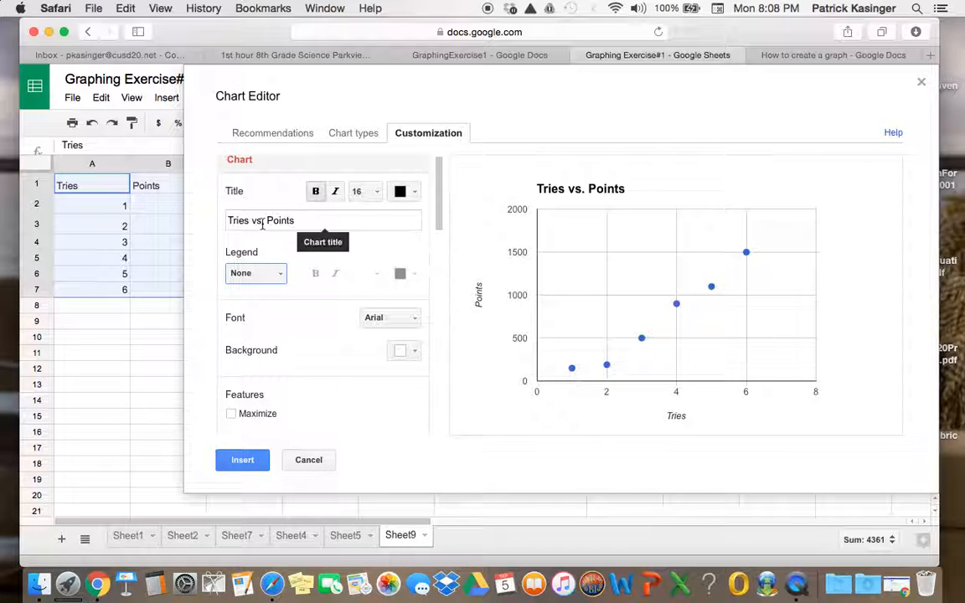
Check the axis titles of both the horizontal and left vertical axes in the chart's customization settings.
scroll(440, 252, down, 5)
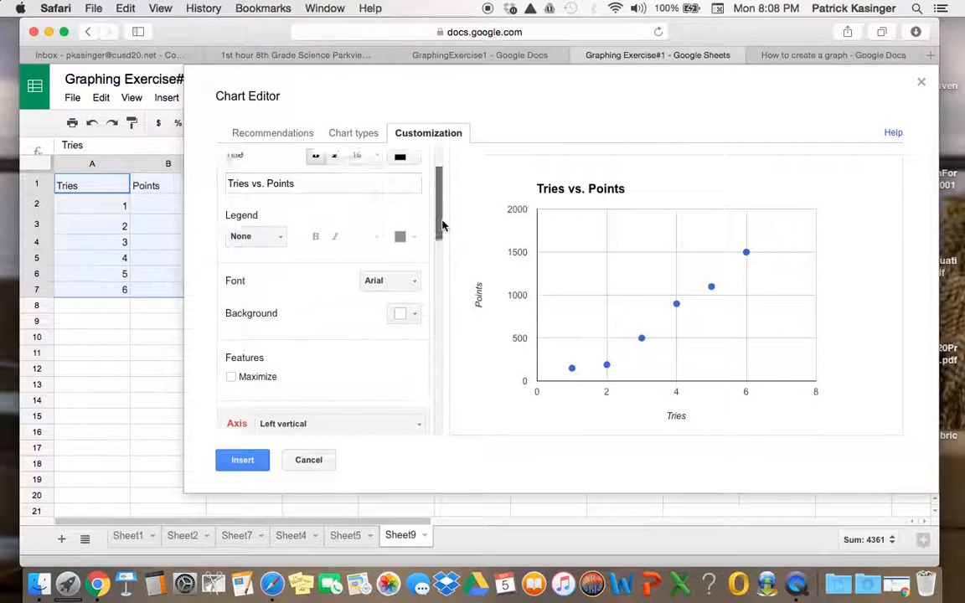
click(347, 250)
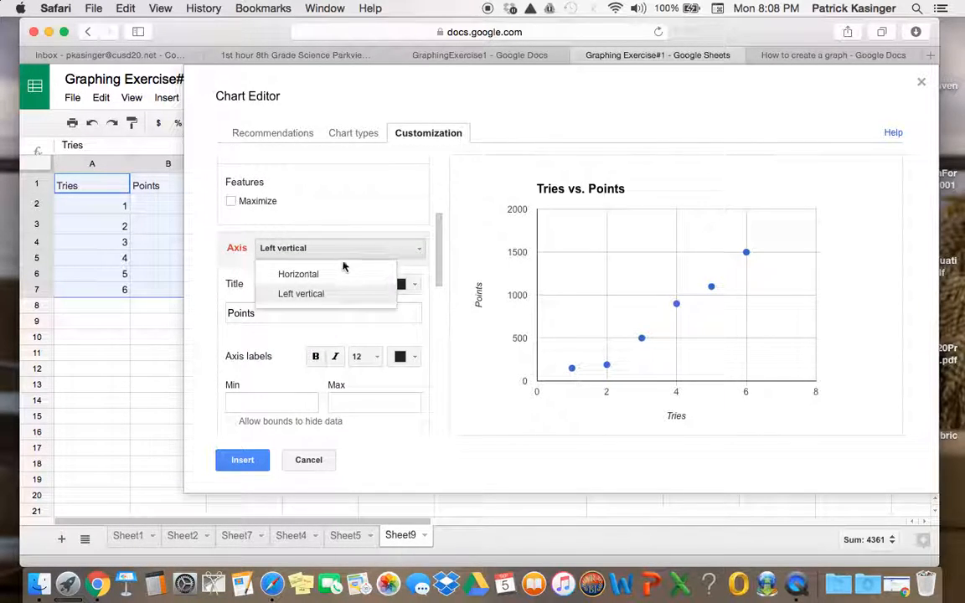
click(338, 277)
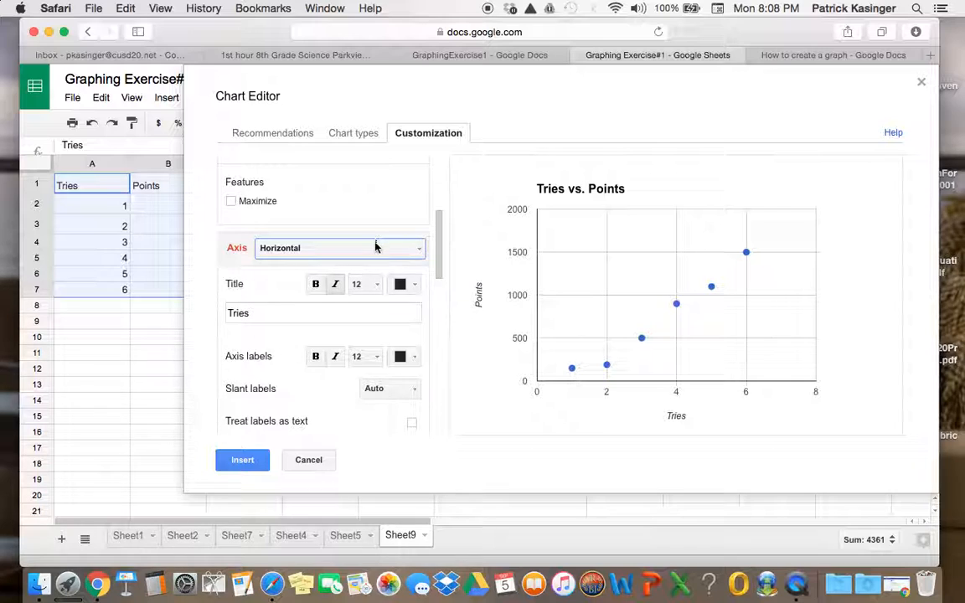
click(339, 248)
click(344, 297)
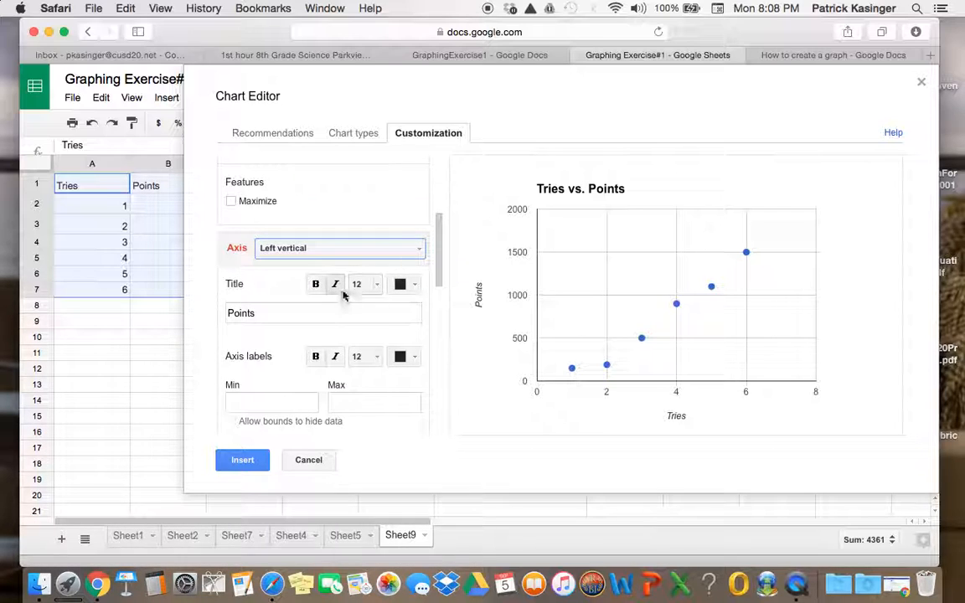
Add a linear trendline to the Points series of the scatter chart.
drag(440, 270, 440, 423)
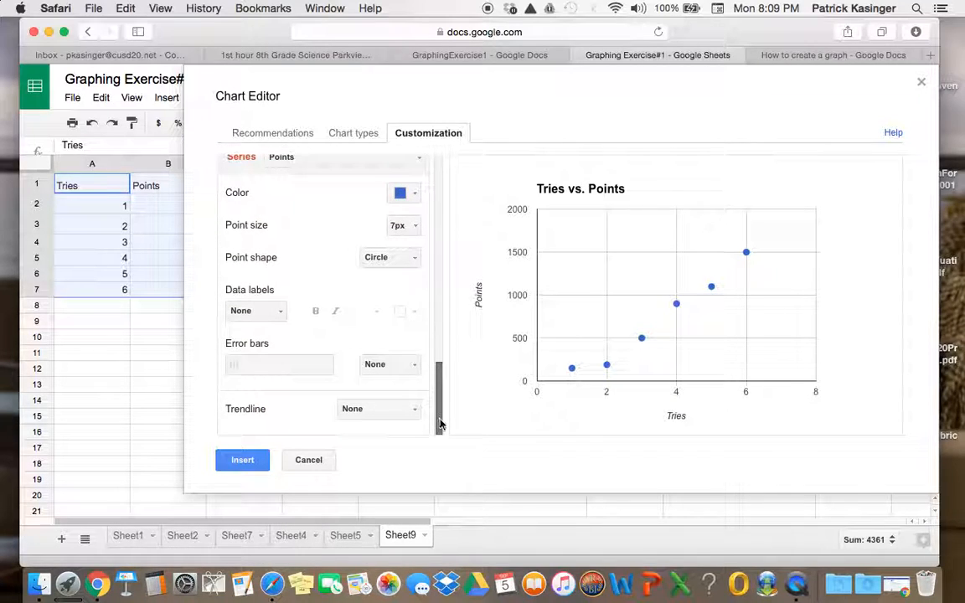
click(380, 410)
click(391, 456)
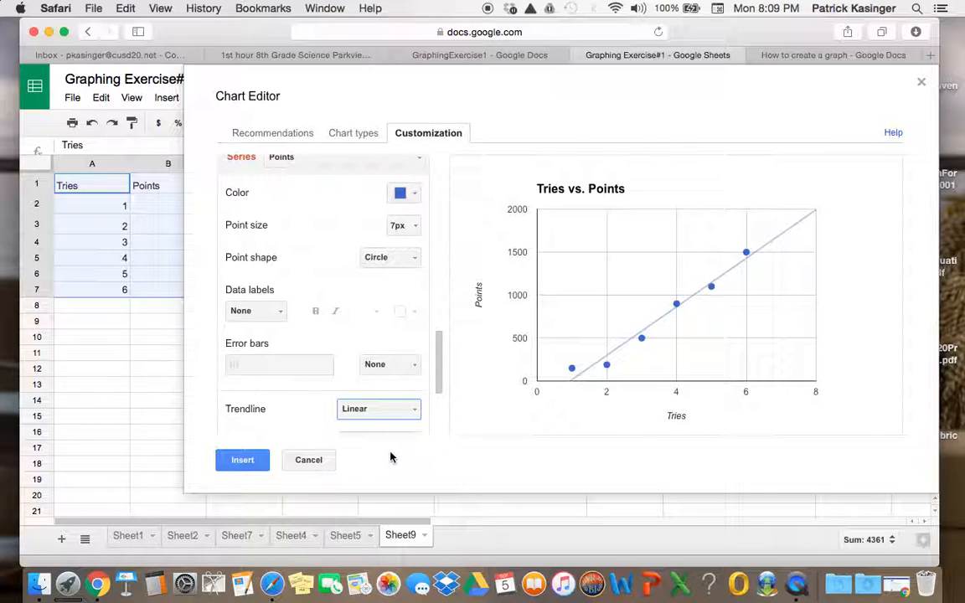
Insert the chart into Sheet9 and move it clear of the tries and points data, starting around column D.
click(232, 463)
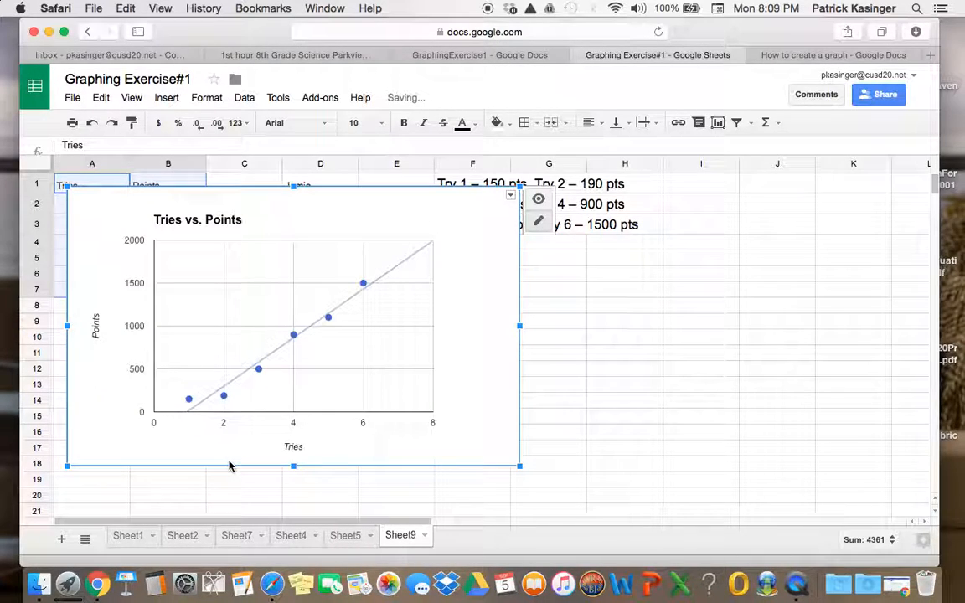
drag(327, 219, 550, 232)
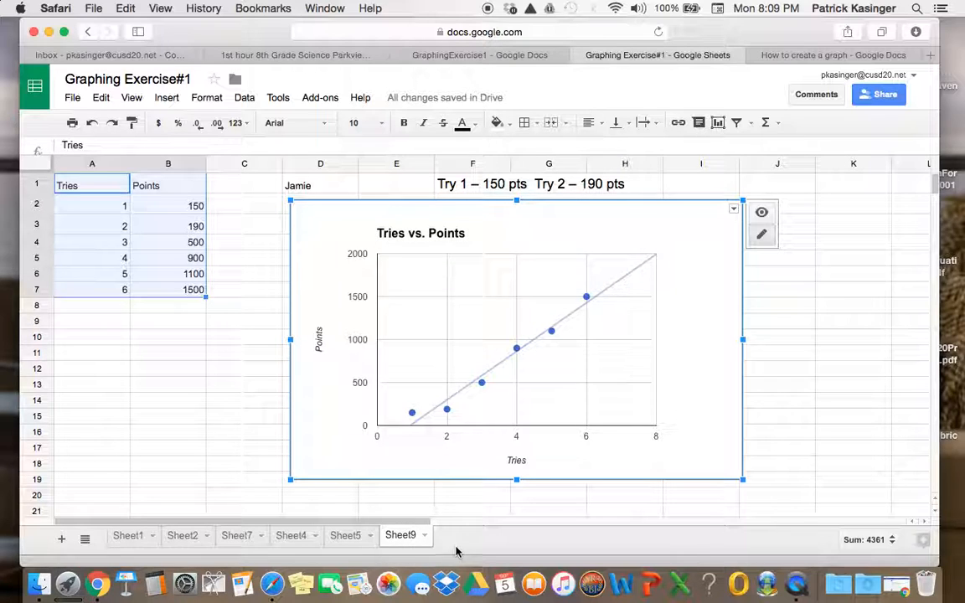
Review problem 5 in the GraphingExercise1 document, including its six scores and the instruction to draw a second labelled line on the same graph.
click(818, 57)
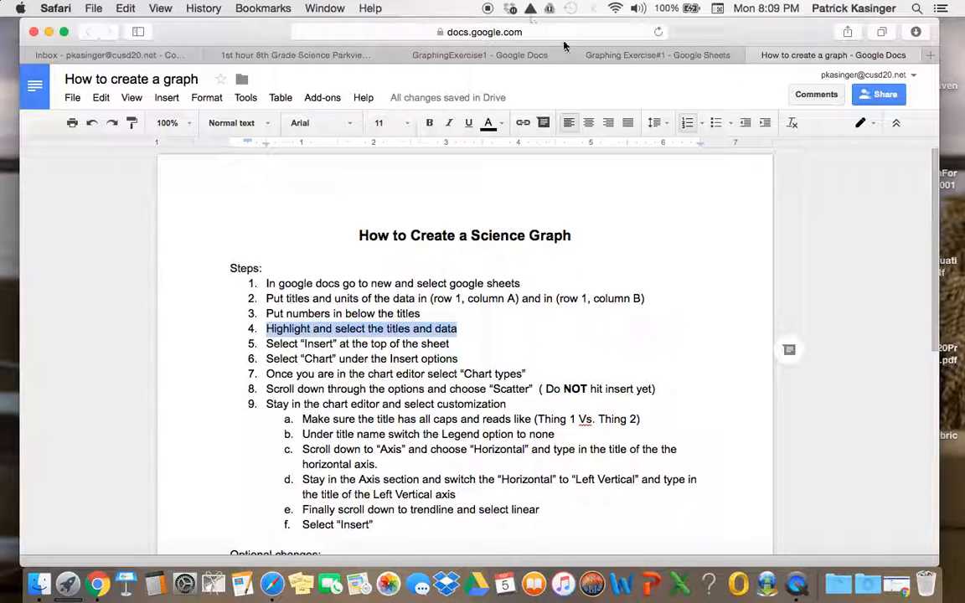
click(479, 55)
click(343, 385)
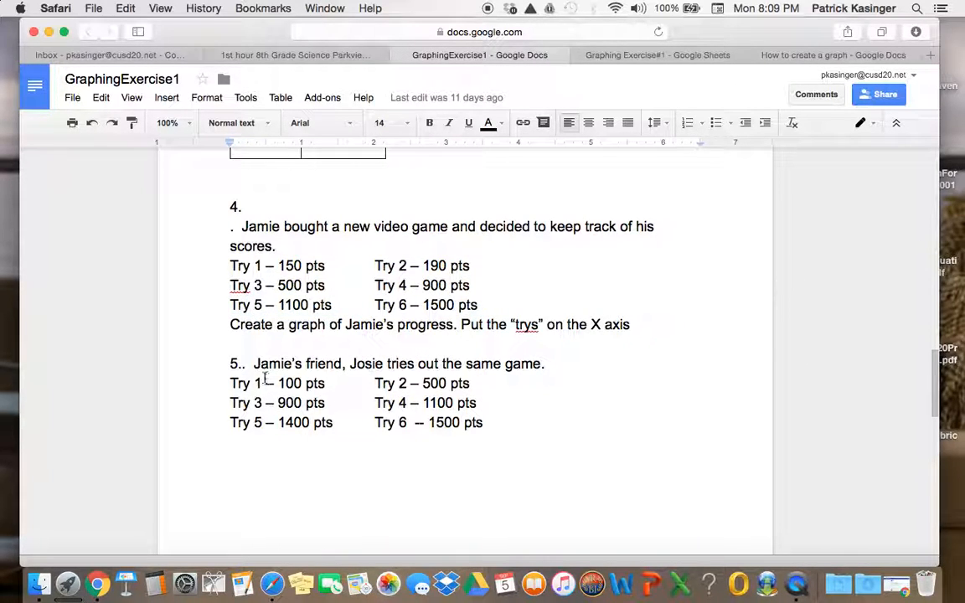
drag(300, 382, 441, 446)
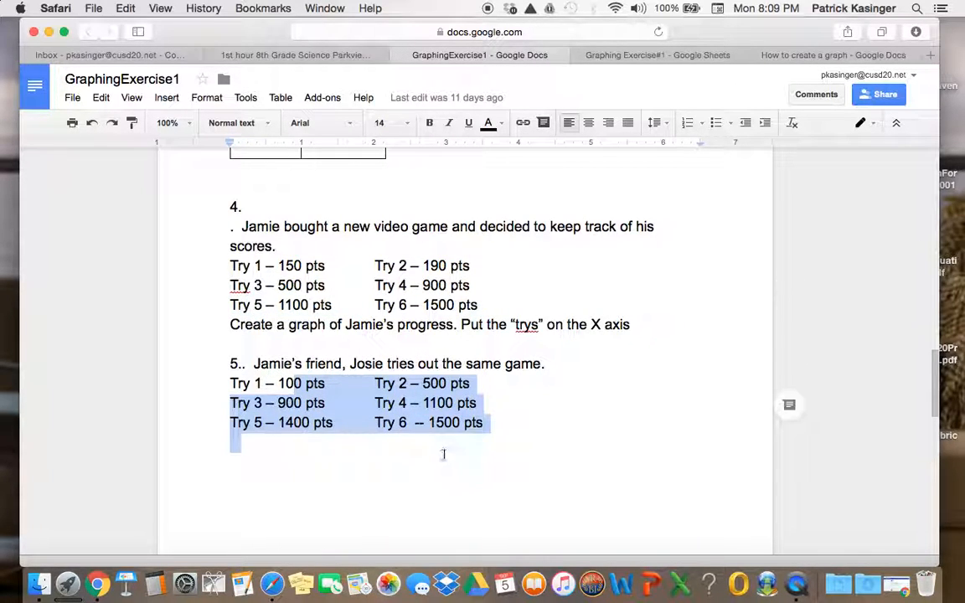
click(443, 454)
scroll(465, 453, down, 5)
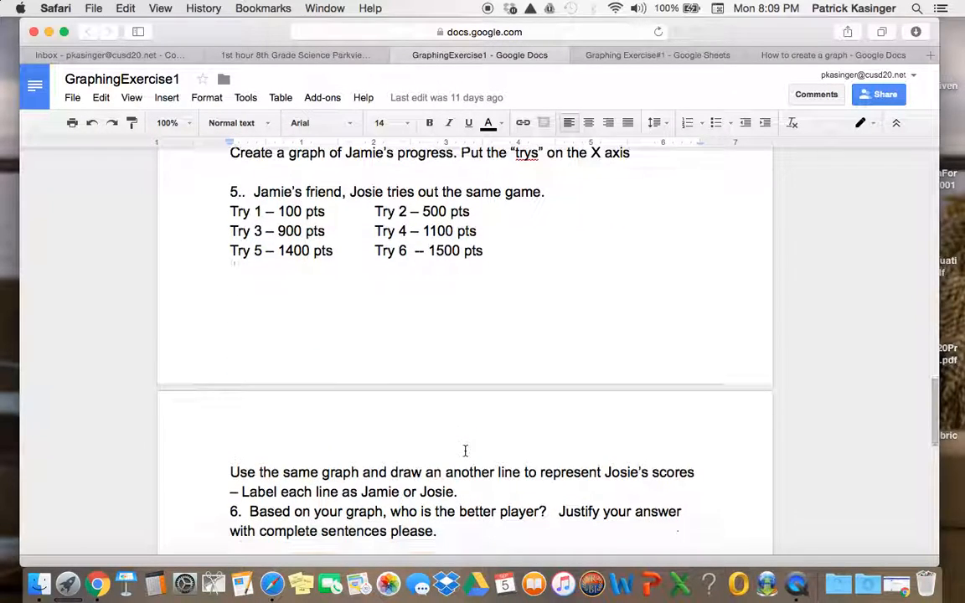
scroll(465, 451, down, 1)
drag(221, 456, 462, 469)
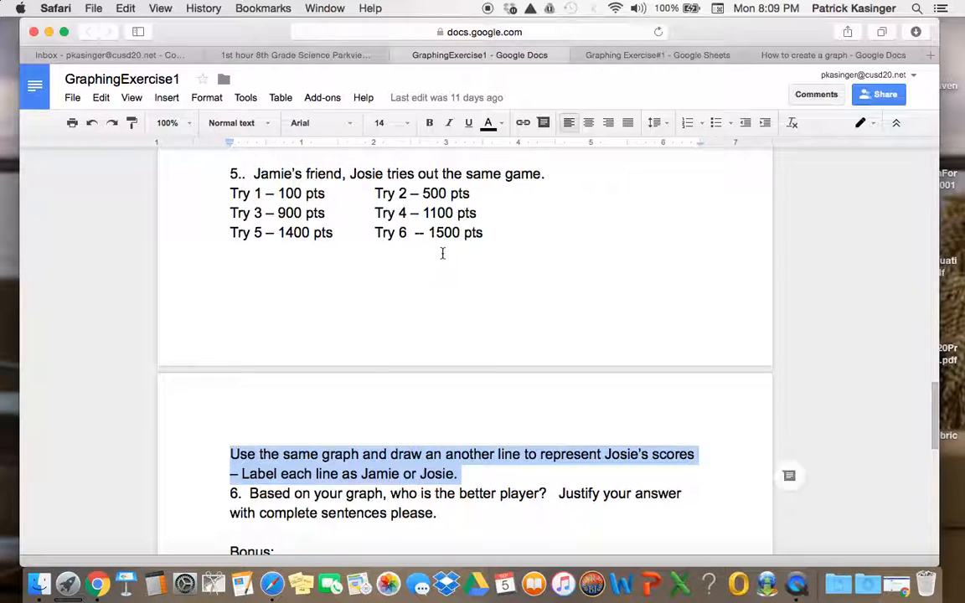
scroll(394, 258, up, 5)
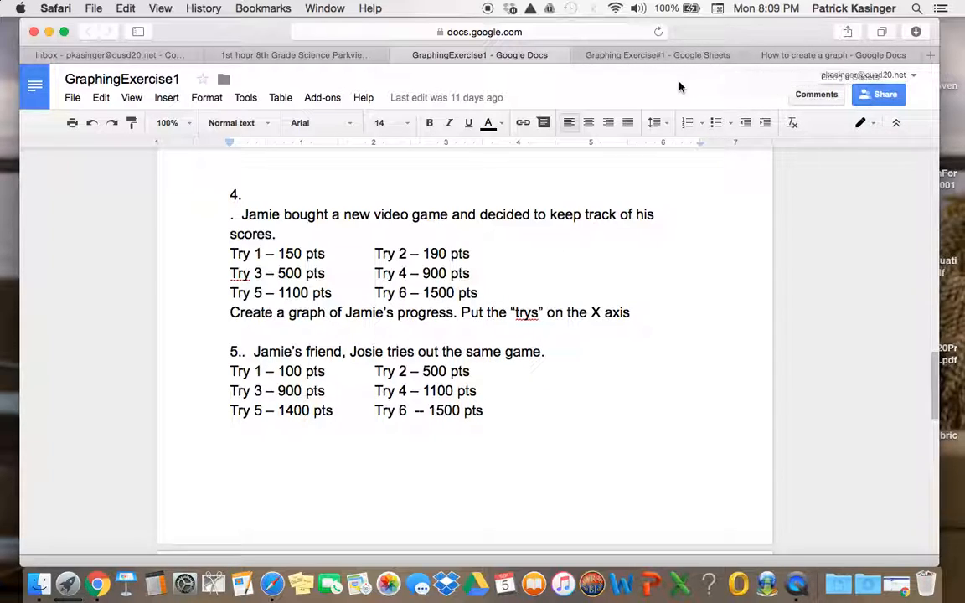
Read question 6 about the better player and its request to justify the answer in complete sentences.
scroll(315, 252, down, 10)
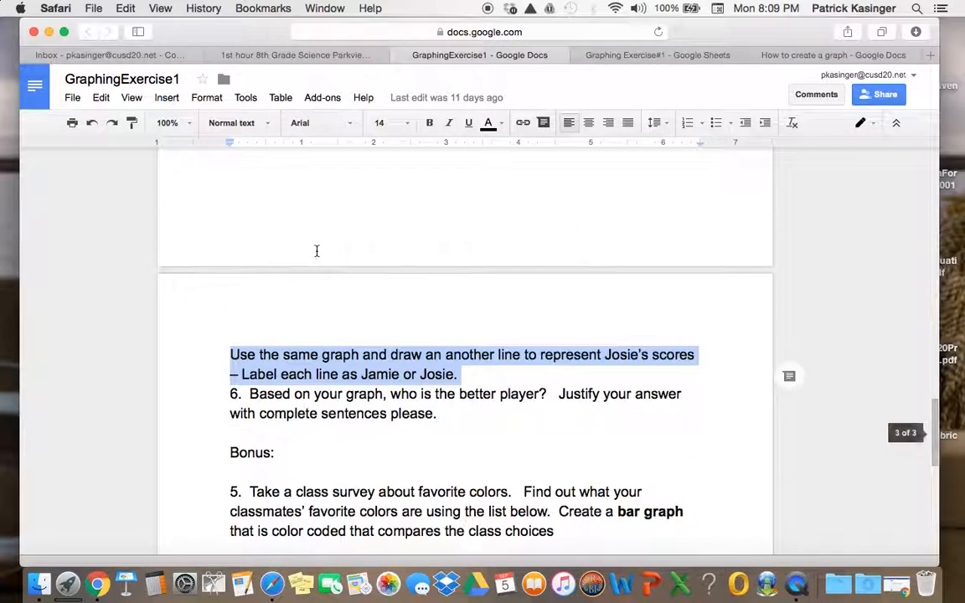
drag(231, 303, 491, 324)
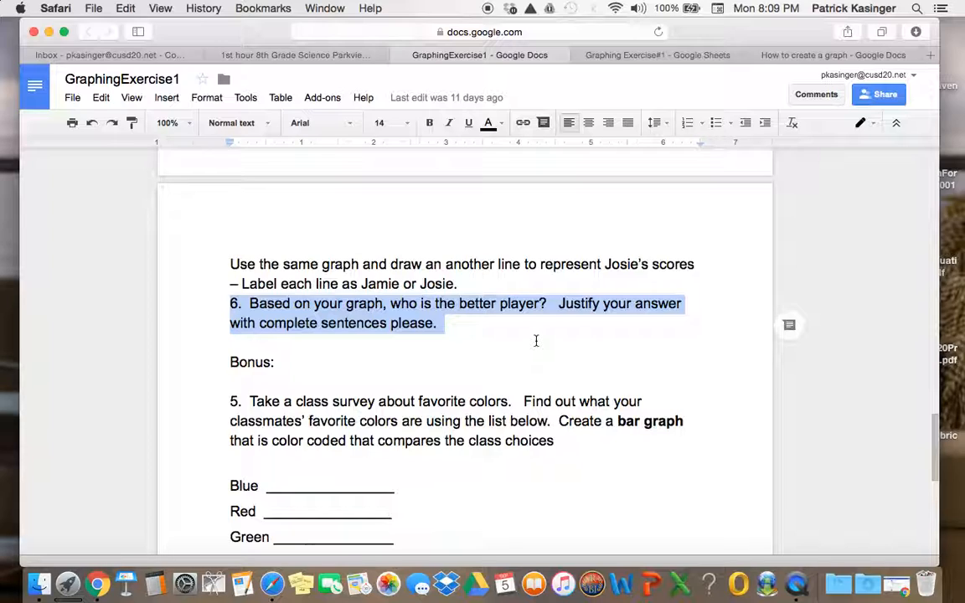
drag(560, 303, 606, 326)
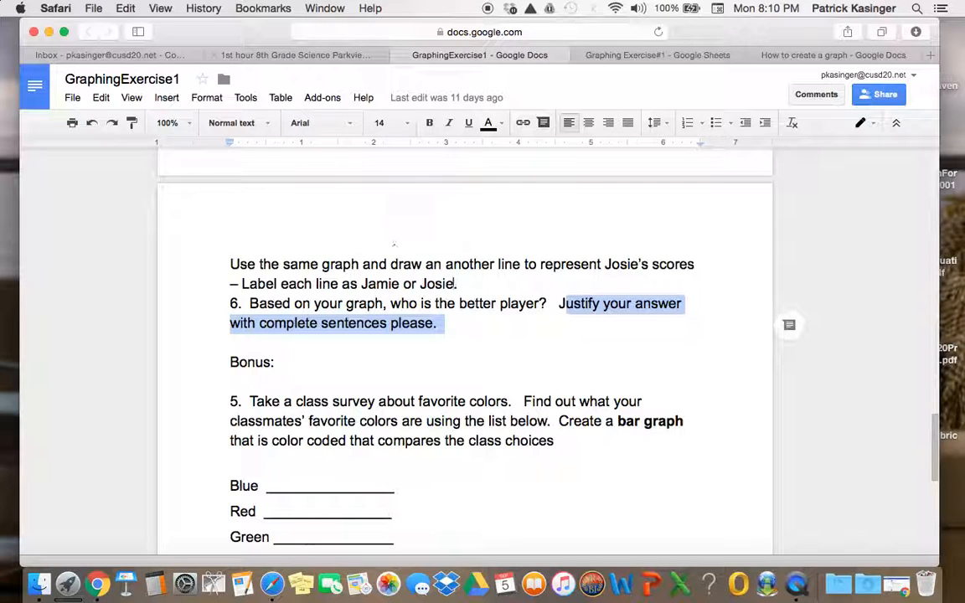
scroll(574, 330, up, 3)
scroll(575, 329, up, 5)
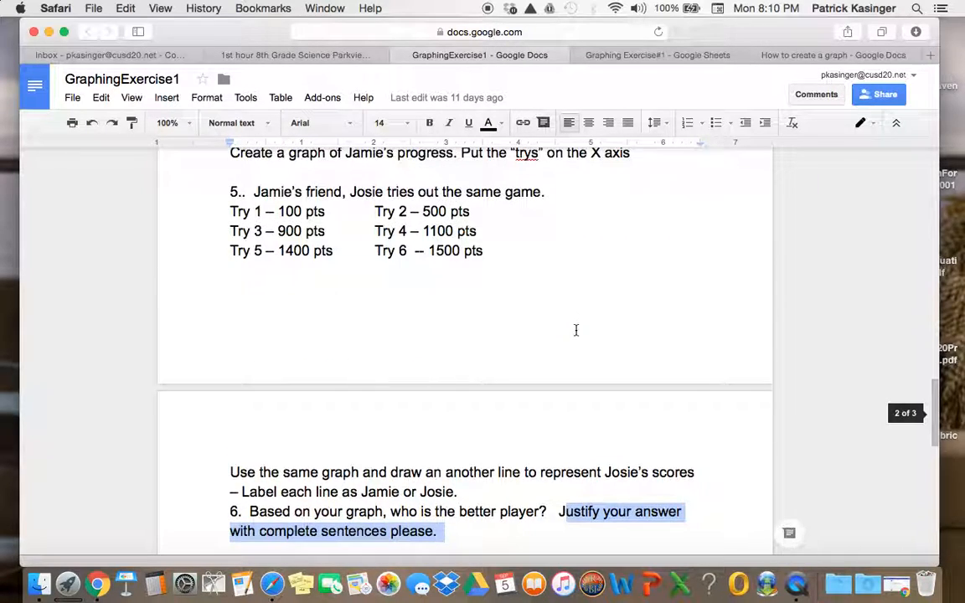